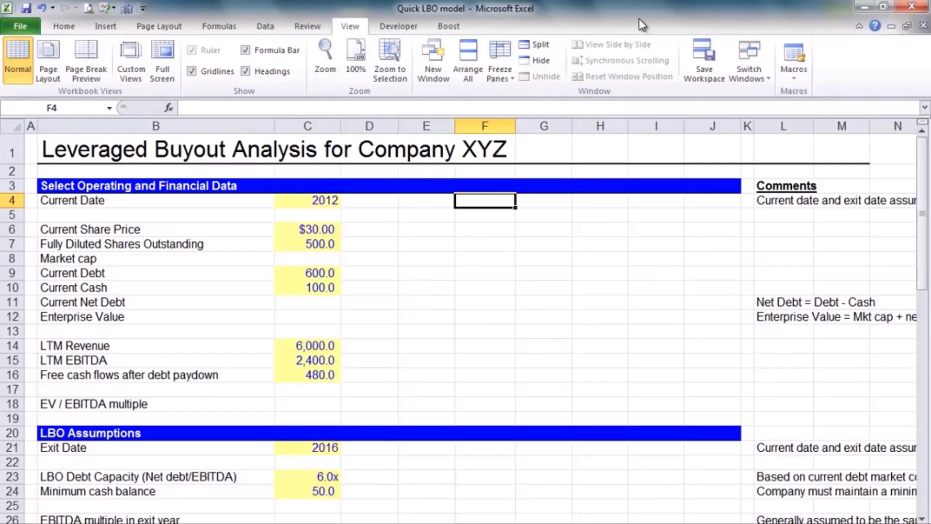
Review the Current Date input, its comment, and the questions at the bottom of the sheet
key(Left)
key(Left)
key(Left)
key(Left)
key(Left)
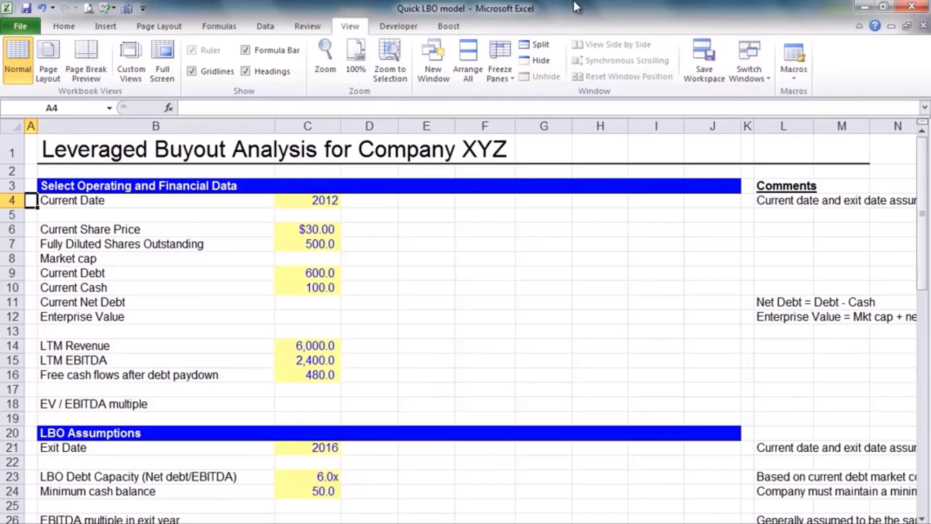
key(Right)
key(Right)
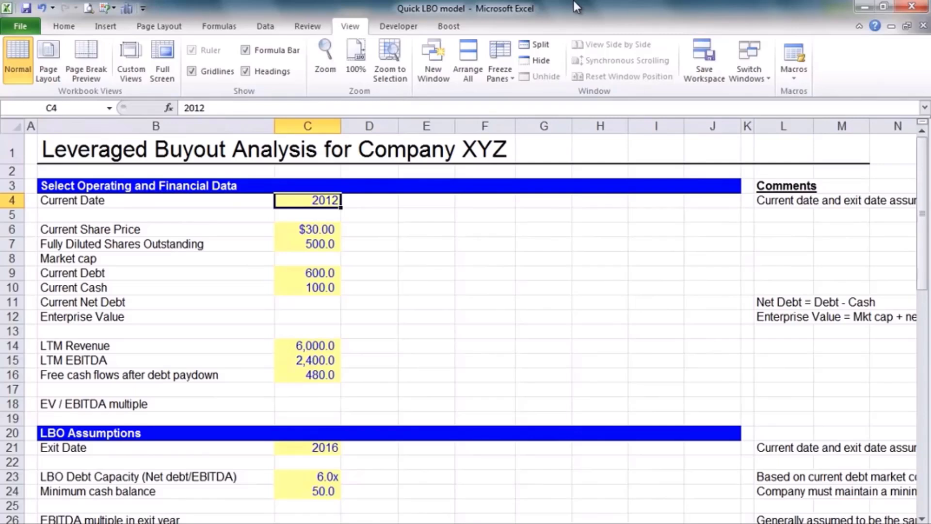
click(783, 126)
click(785, 203)
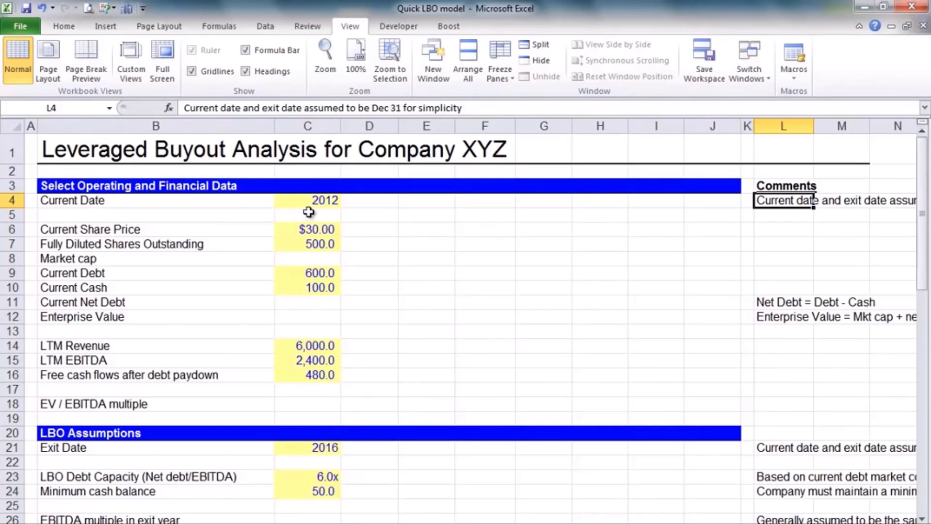
click(318, 199)
key(Down)
key(Down)
key(Down)
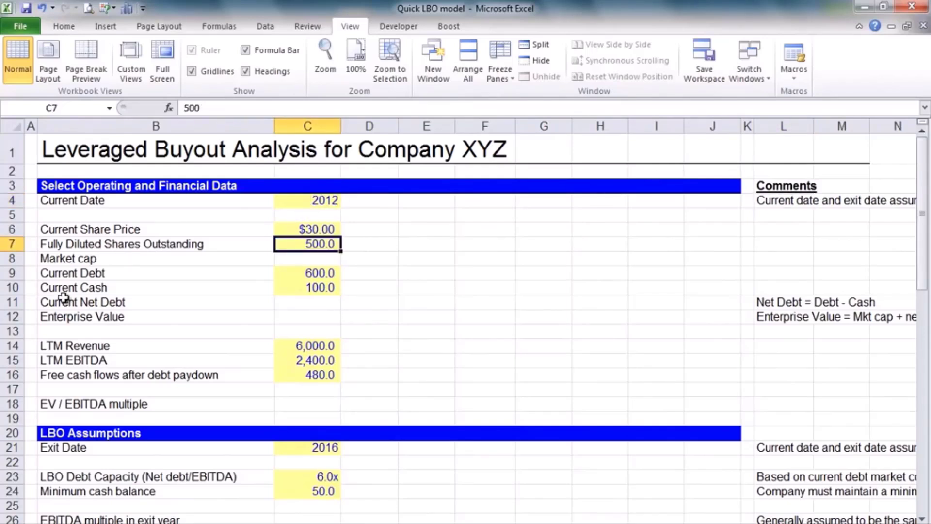
key(Down)
key(Down)
key(Down)
key(Down)
key(Down)
key(Down)
key(Down)
key(Down)
key(Down)
key(Down)
key(Down)
key(Down)
key(Down)
key(Down)
key(Down)
key(Down)
key(Down)
key(Down)
key(Down)
key(Down)
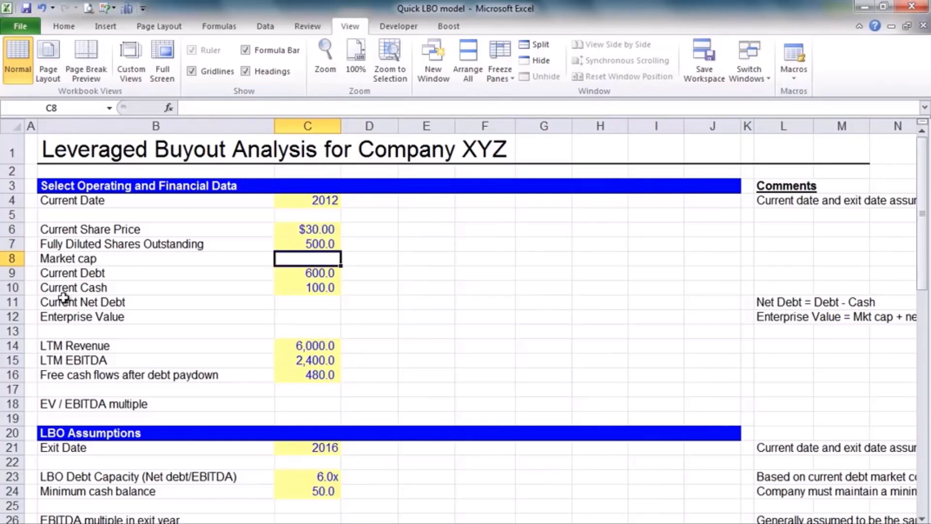
key(Down)
key(Down)
key(Down)
key(Down)
key(Down)
key(Down)
key(Down)
key(Down)
key(Down)
key(Down)
key(Down)
key(Down)
key(Down)
key(Down)
key(Down)
key(Down)
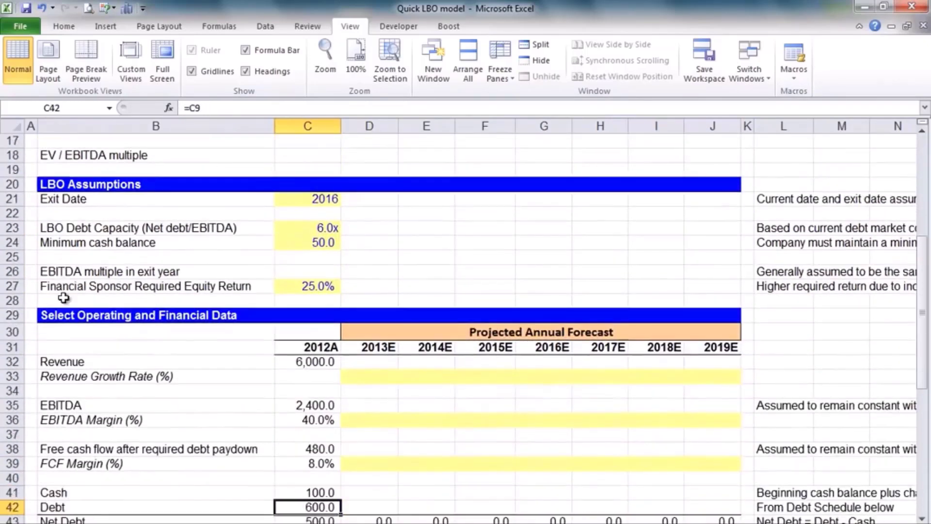
key(Down)
key(Down)
key(Down)
key(Down)
key(Down)
key(Down)
key(Down)
key(Down)
key(Down)
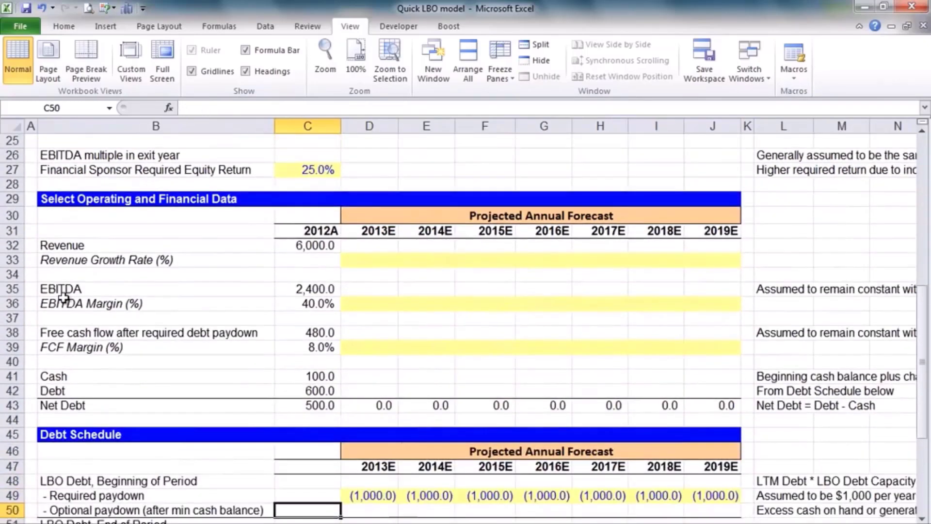
key(Down)
key(Down)
key(Down)
key(Down)
key(Down)
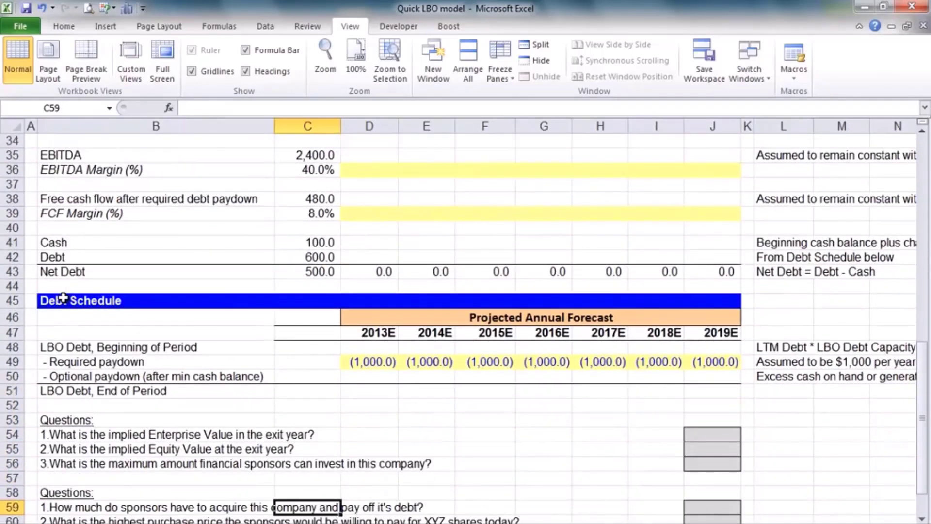
click(91, 360)
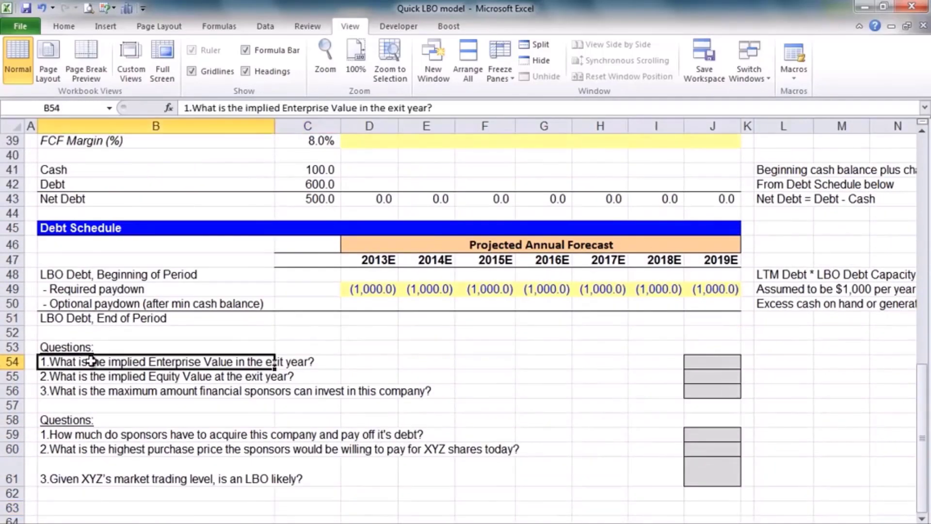
key(shift+space)
key(shift+Down)
key(shift+Down)
key(shift+Down)
key(shift+Down)
key(shift+Down)
key(shift+Down)
key(shift+Down)
key(shift+Down)
key(shift+Down)
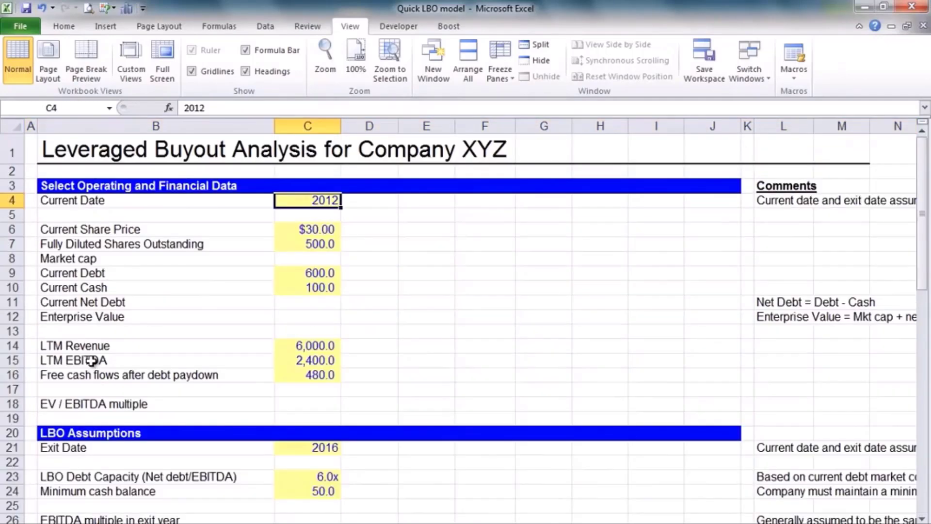
Enter Market cap in C8 as =C6*C7, giving 15,000.0
key(Down)
key(Down)
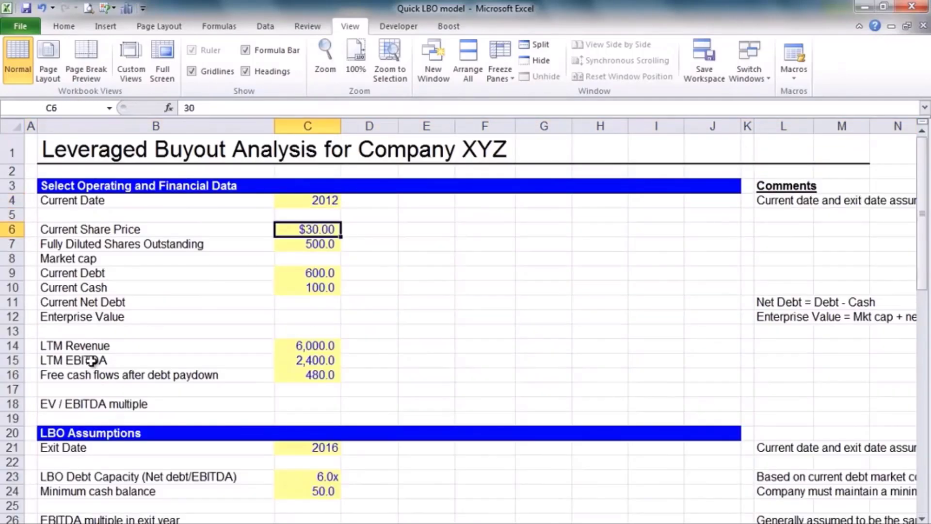
key(Down)
key(Down)
text(=)
key(Up)
key(Up)
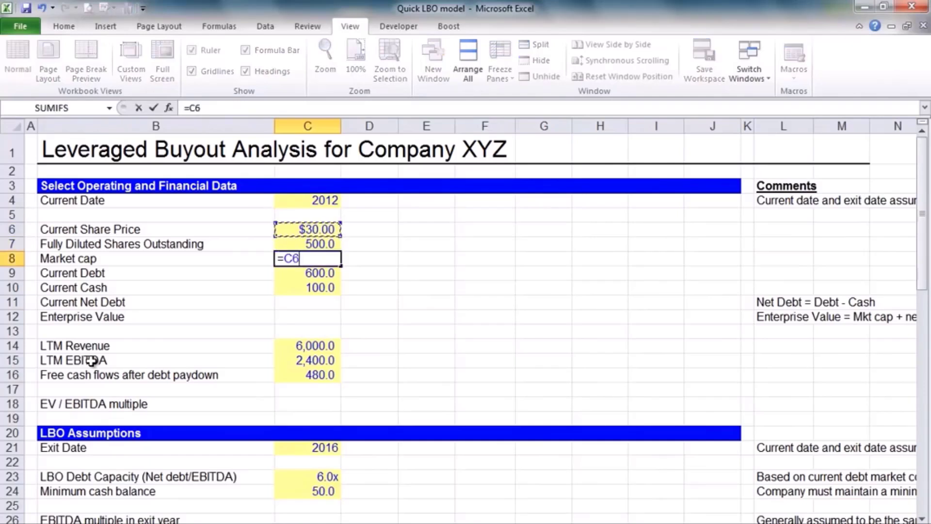
text(*)
key(Up)
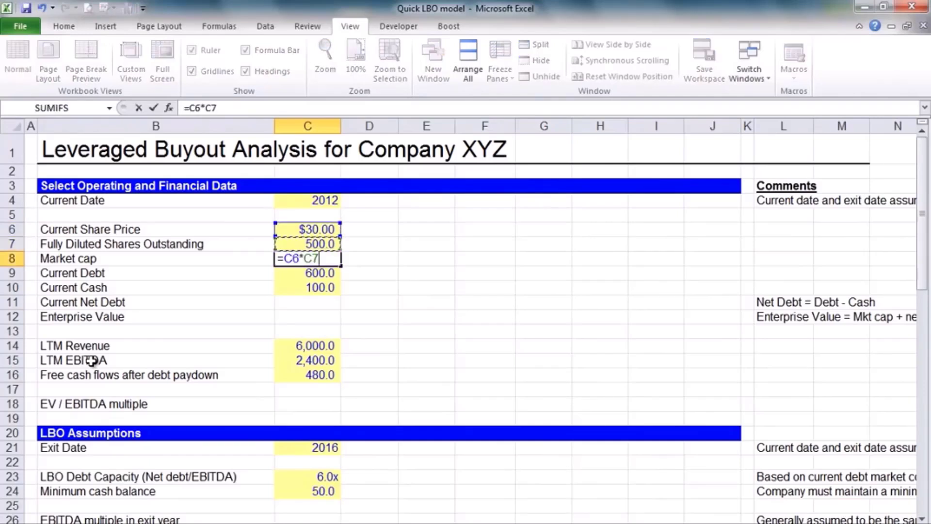
key(ctrl+Return)
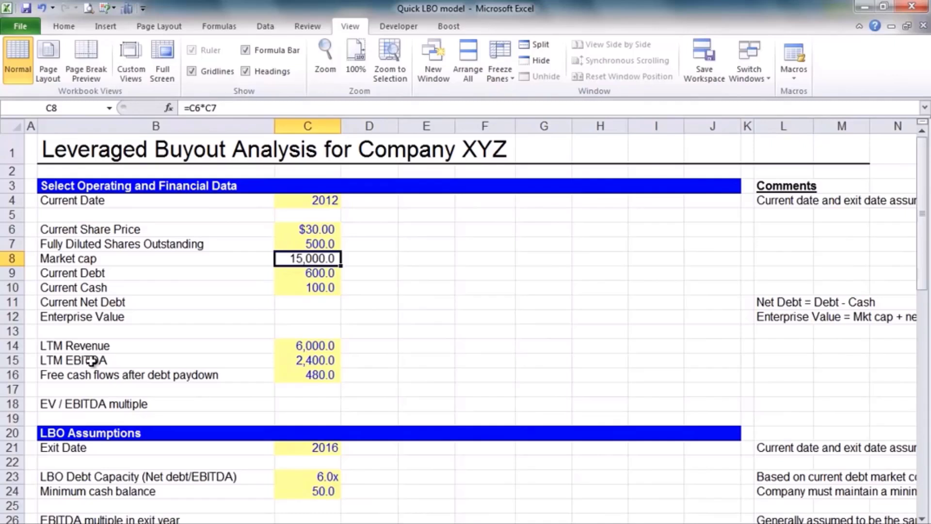
Compute Current Net Debt in C11 as =C9-C10, giving 500.0
key(Down)
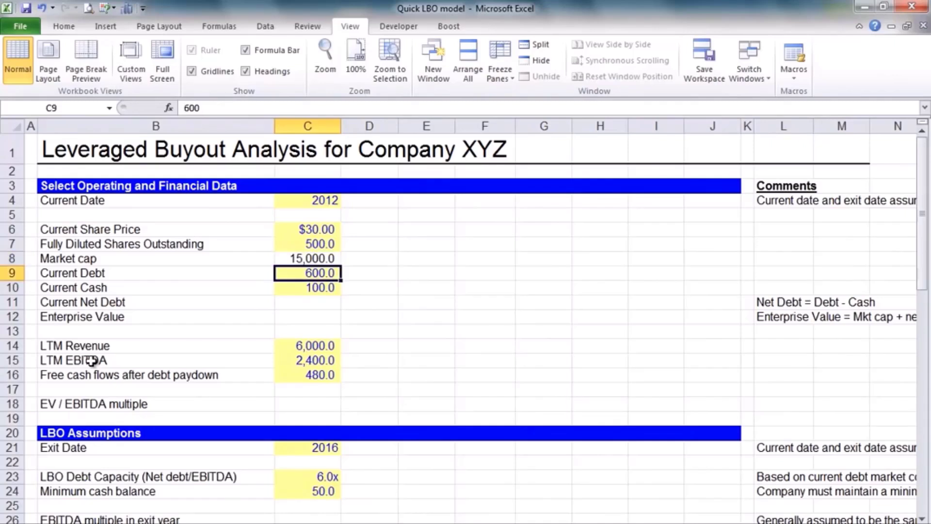
key(Down)
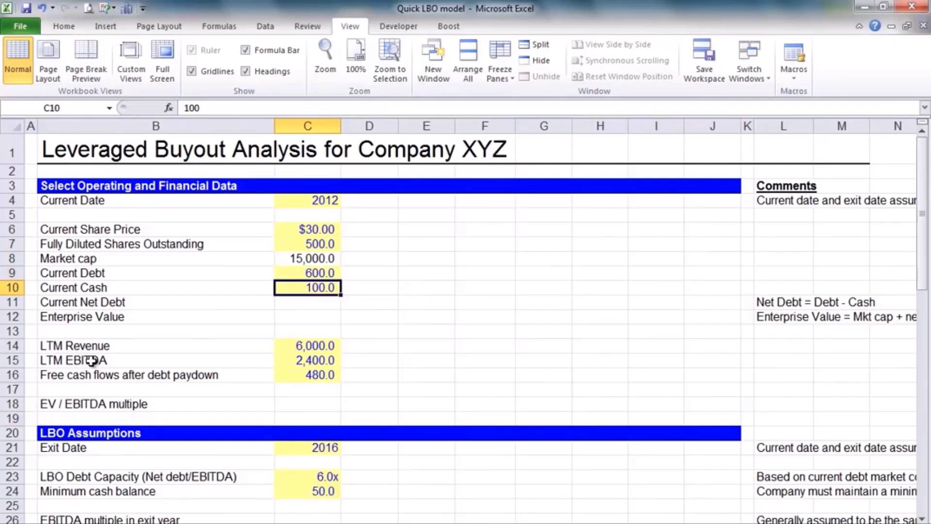
key(Down)
text(=)
key(Up)
key(Up)
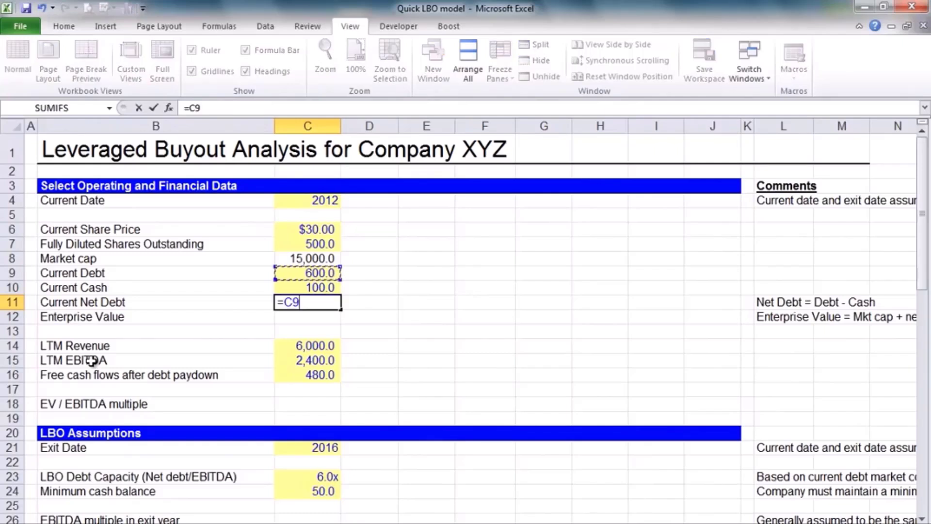
text(-)
key(Up)
key(ctrl+Return)
key(F2)
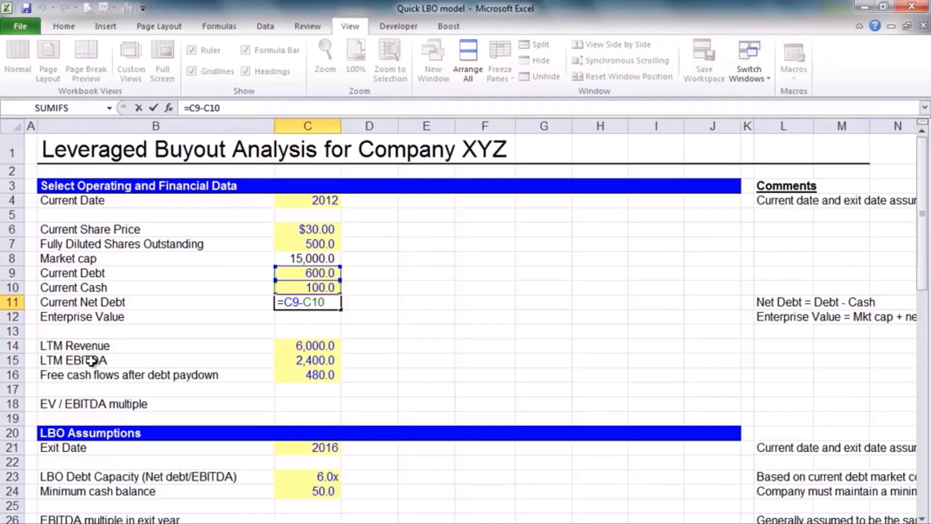
key(Return)
Compute Enterprise Value in C12 as =C8+C11, giving 15,500.0
text(=)
key(Up)
key(Up)
key(Up)
key(Up)
text(+)
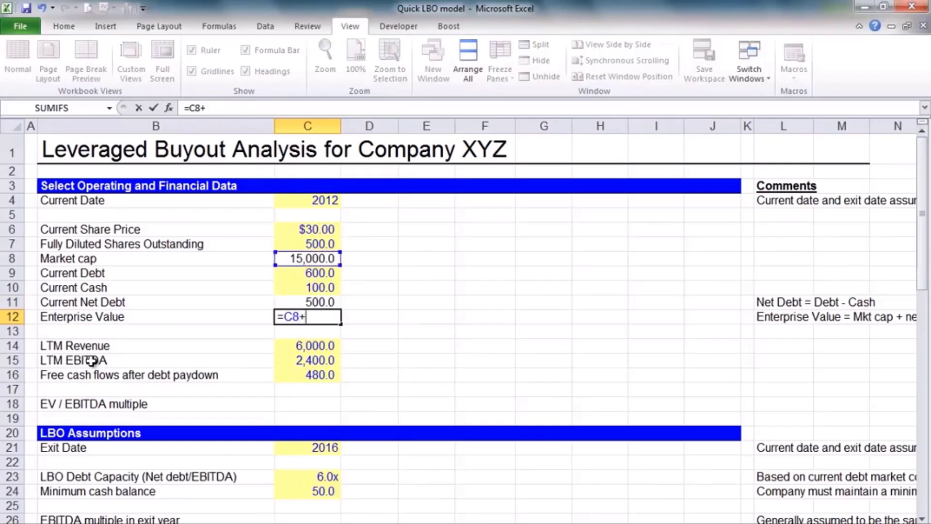
key(Up)
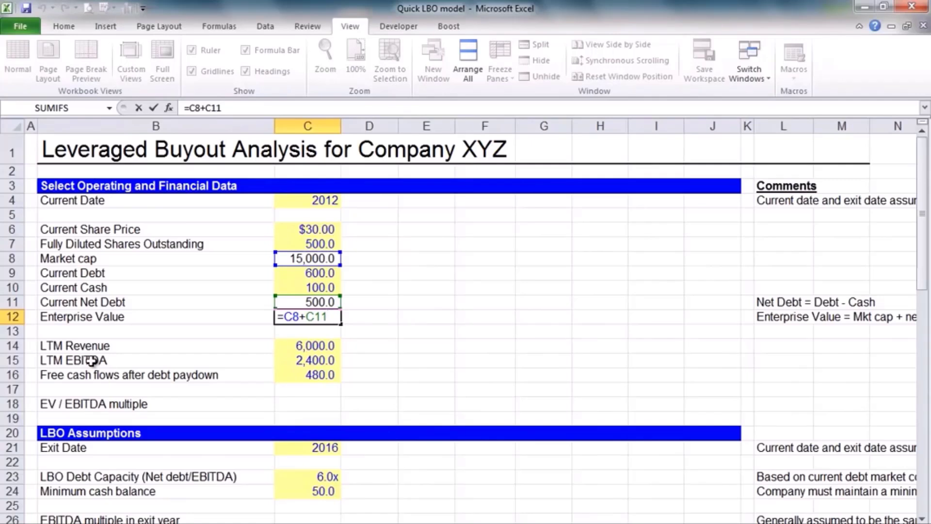
key(Return)
key(Return)
key(Left)
Review the LTM Revenue (6000), LTM EBITDA and free cash flow inputs
key(Right)
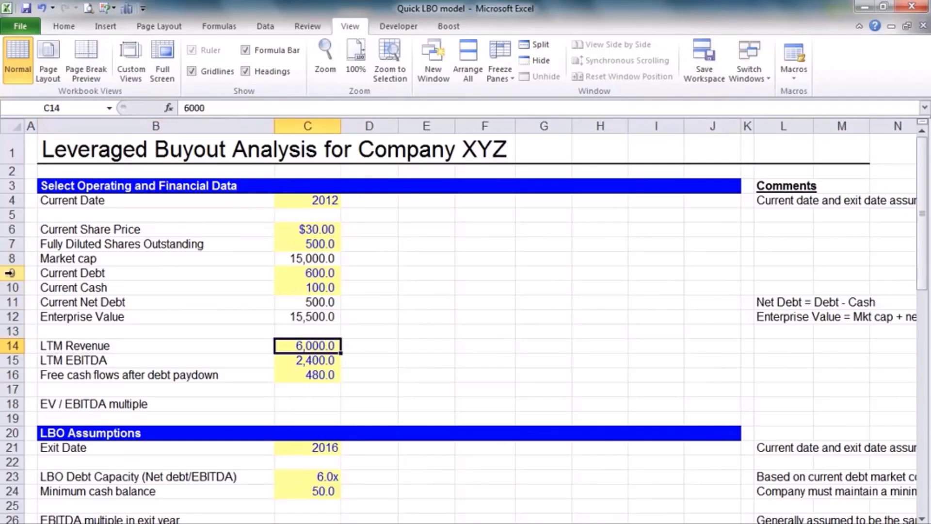
key(Down)
key(Down)
key(Up)
key(Up)
key(Left)
key(Right)
key(Down)
key(Down)
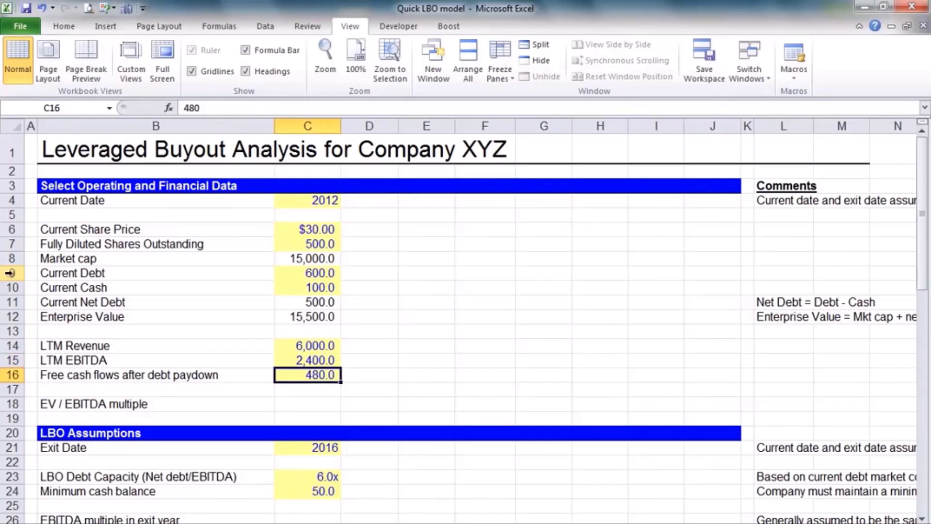
key(Down)
key(Up)
Enter =C12/C15 in C18 so the EV / EBITDA multiple shows 6.5x
key(Down)
key(Down)
text(=)
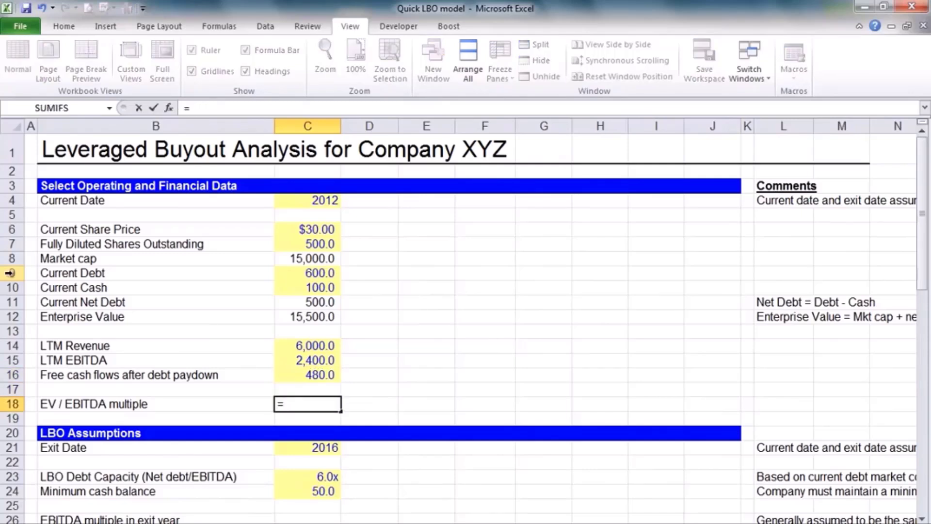
key(Up)
key(Up)
key(Up)
key(Up)
key(Up)
key(Up)
text(/)
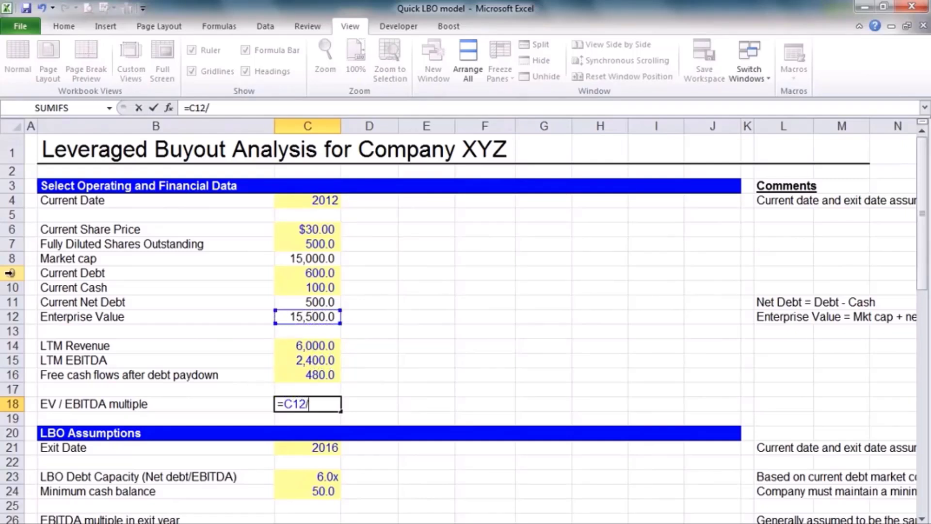
key(Up)
key(Up)
key(Up)
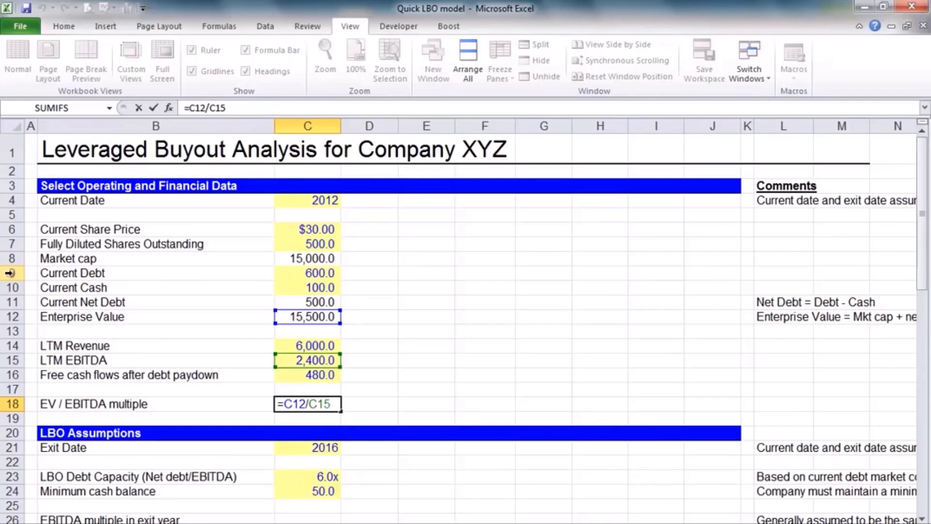
key(ctrl+Return)
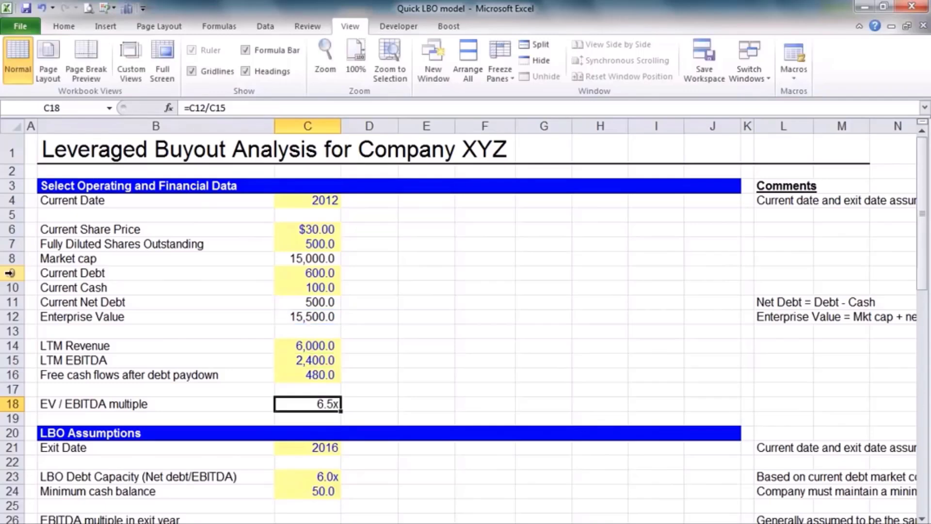
key(Down)
key(Down)
key(Down)
key(Down)
key(Down)
key(Down)
key(Down)
key(Down)
key(Down)
key(Down)
key(Down)
key(Down)
key(Down)
key(Down)
key(Down)
key(Down)
key(Down)
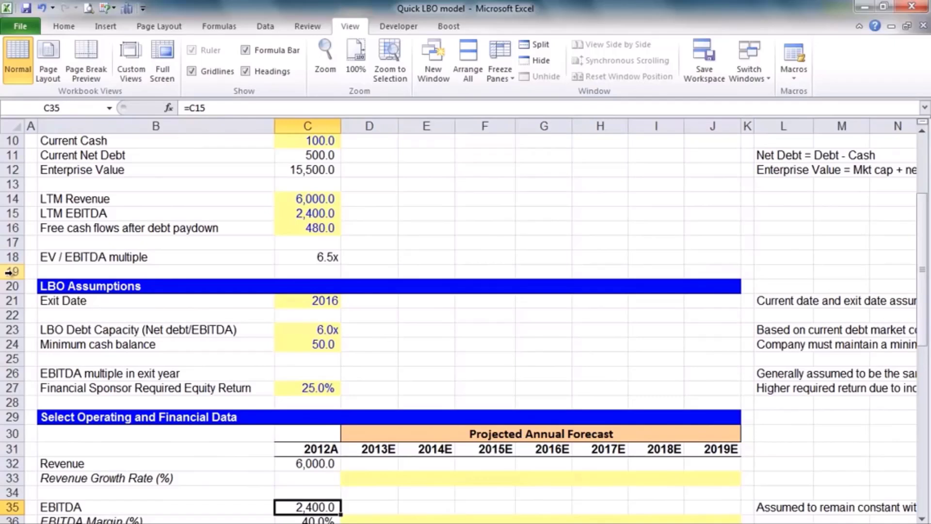
key(Up)
key(Up)
key(Up)
key(Up)
key(Up)
key(Up)
key(Up)
key(Up)
key(Up)
key(Up)
key(Up)
key(Up)
key(Up)
key(Up)
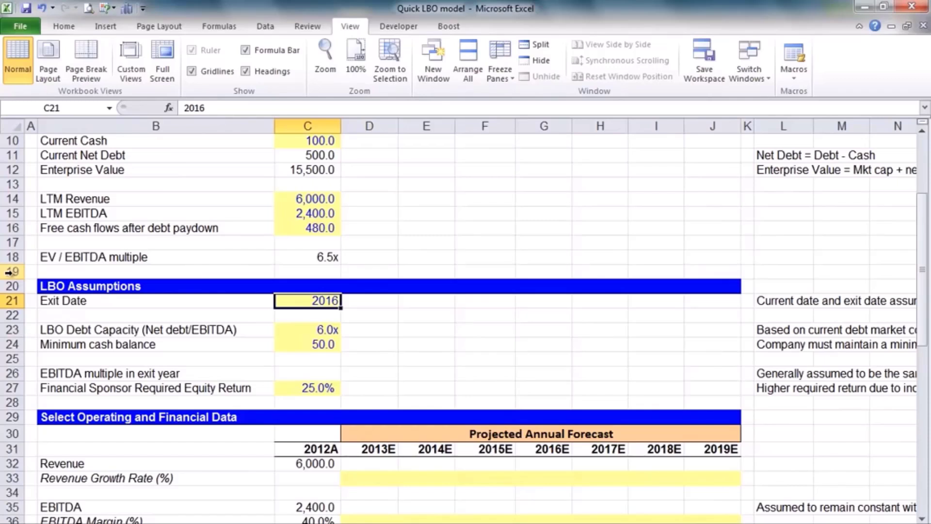
key(Down)
key(Down)
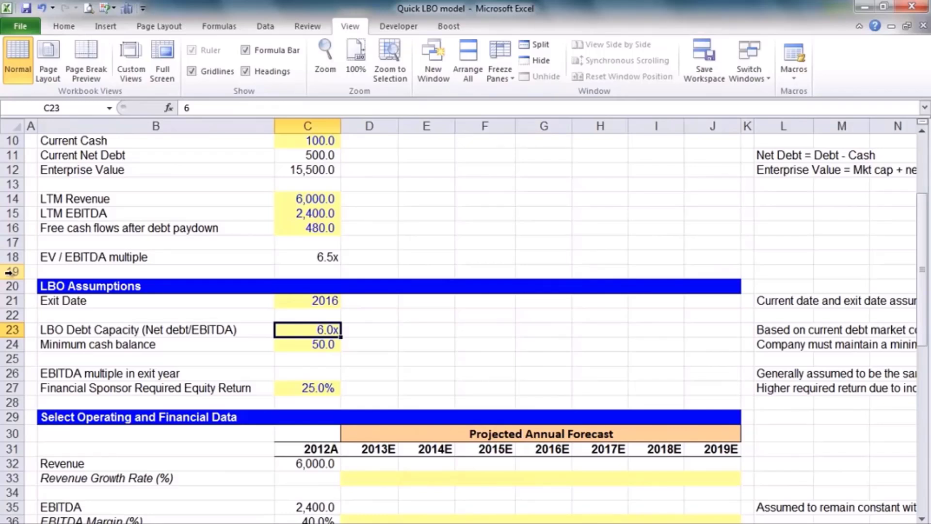
key(Left)
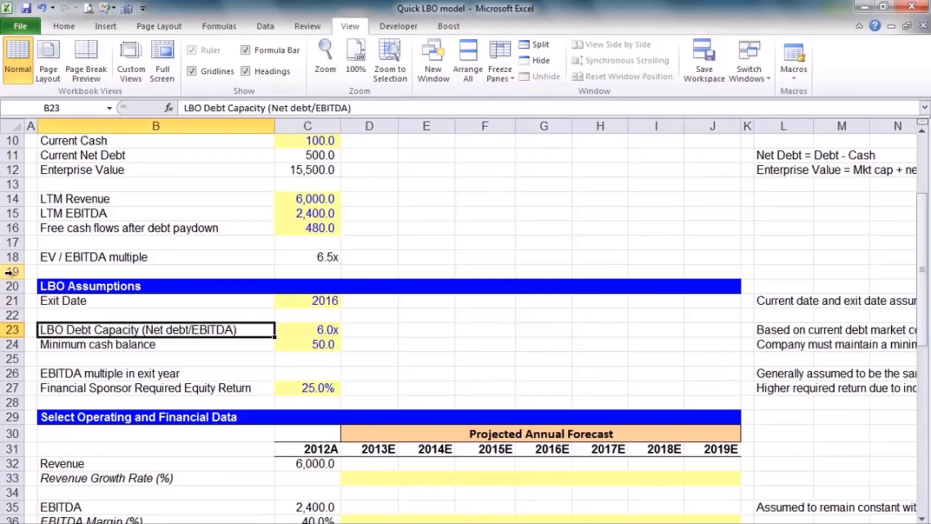
key(Right)
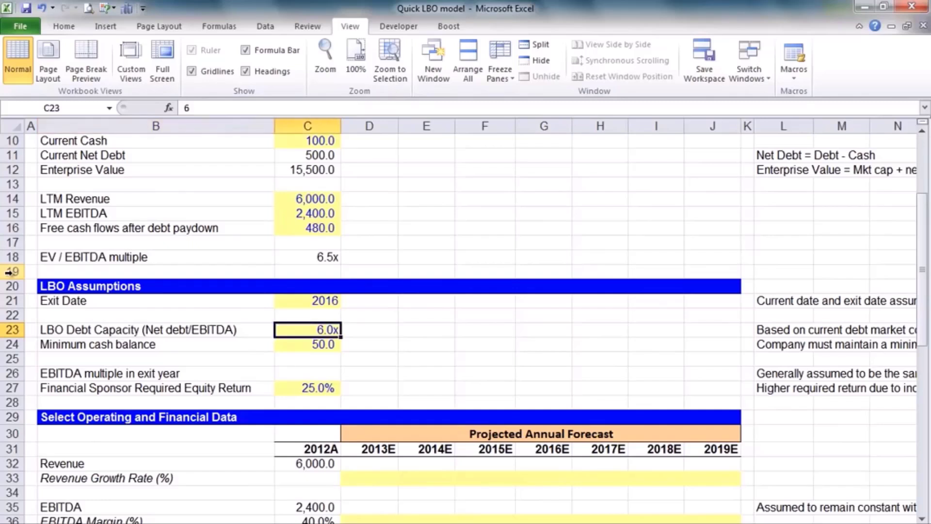
key(Down)
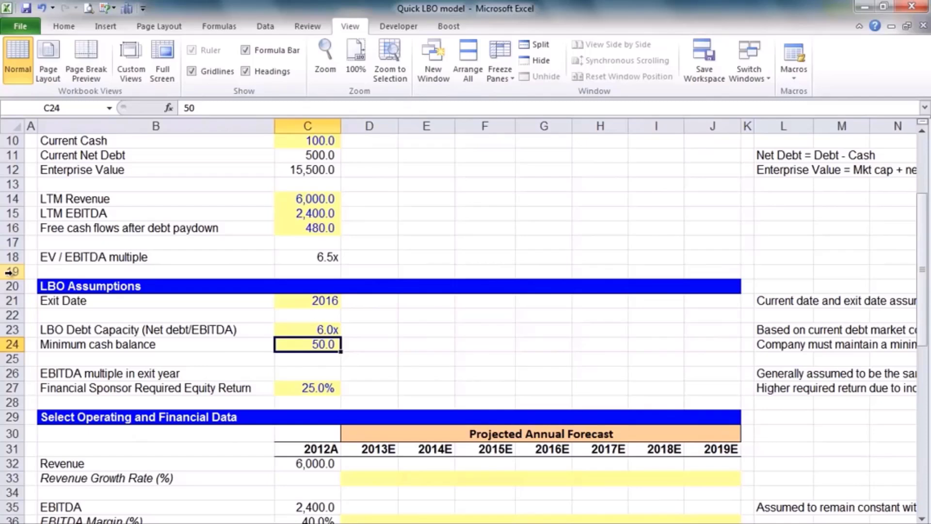
Link C26 to the EV / EBITDA multiple with =C18, showing 6.5x, and verify it
key(Down)
key(Down)
text(=)
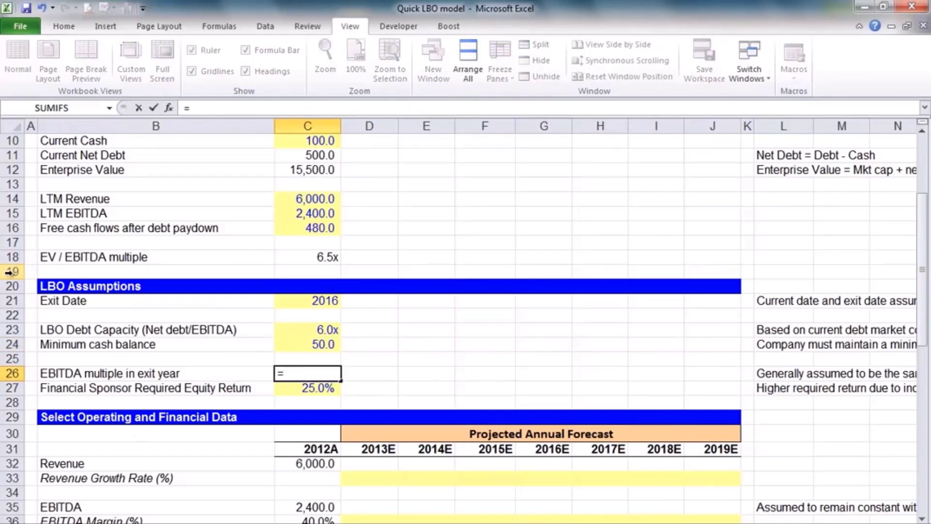
key(Up)
key(Up)
key(Up)
key(Up)
key(Up)
key(Up)
key(Up)
key(Up)
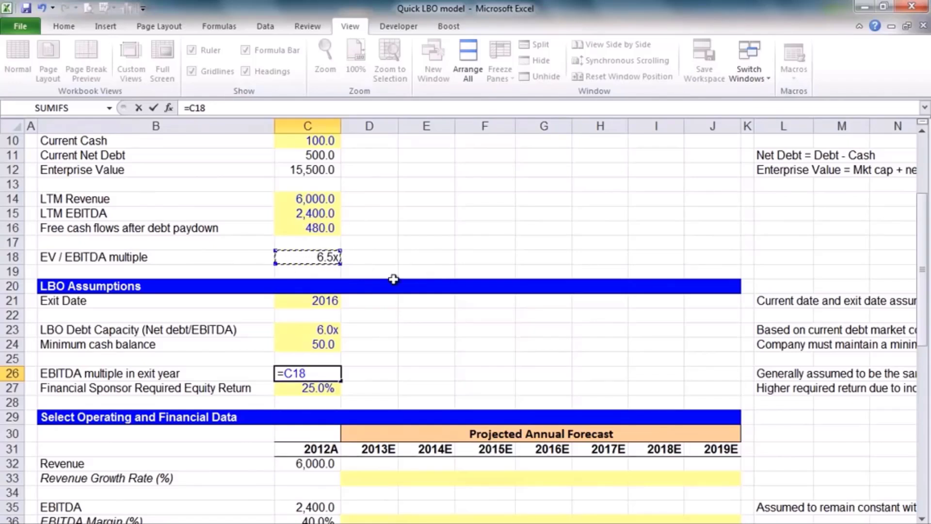
key(ctrl+Return)
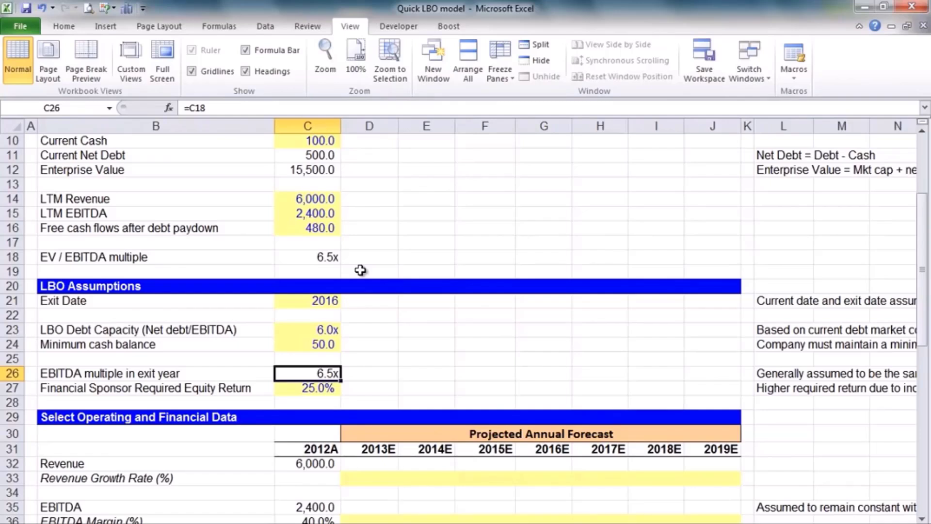
key(F2)
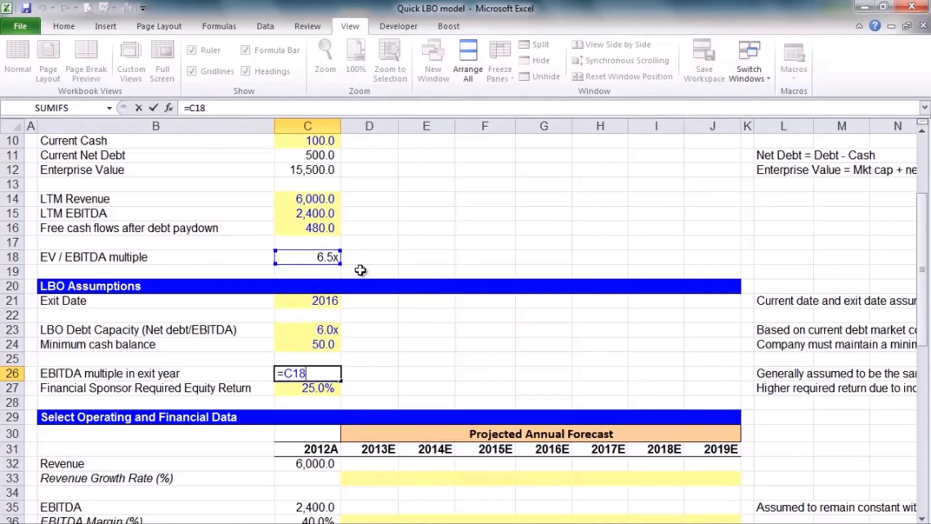
key(Return)
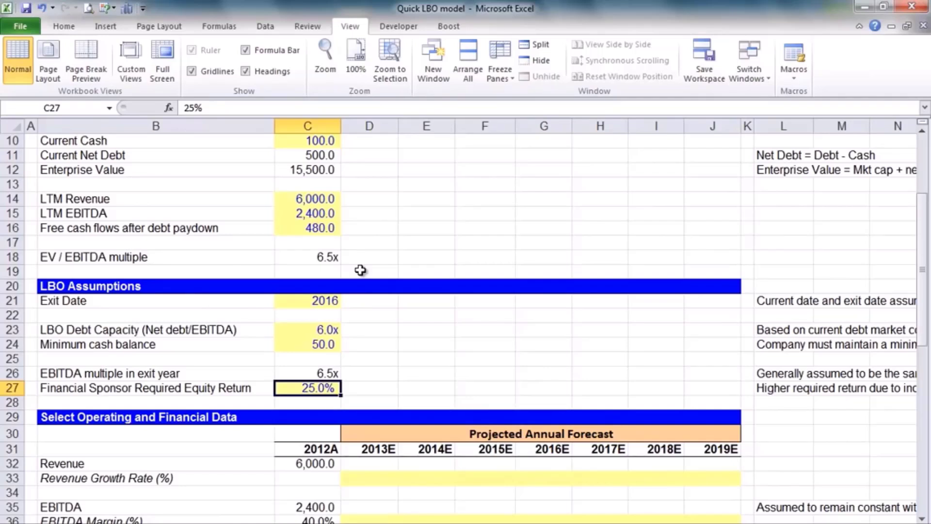
Set revenue growth for 2013E–2019E to 10%
key(Down)
key(Down)
key(Down)
key(Down)
key(Down)
key(Down)
key(Down)
key(Down)
key(Down)
key(Down)
key(Down)
key(Down)
key(Down)
key(Down)
key(Down)
key(Down)
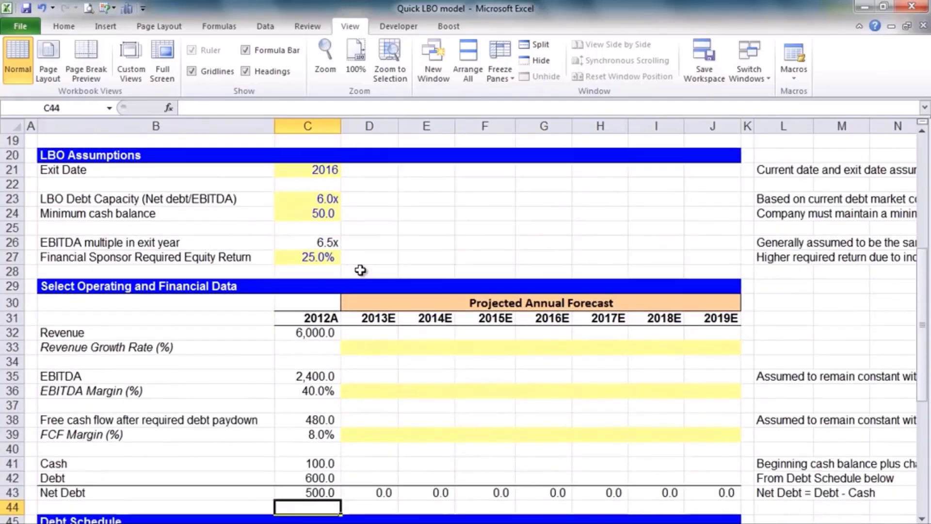
key(Up)
key(Up)
key(Up)
key(Up)
key(Up)
key(Up)
key(Up)
key(Up)
key(Up)
key(Up)
key(Up)
key(Up)
key(Up)
key(Down)
key(Down)
key(Down)
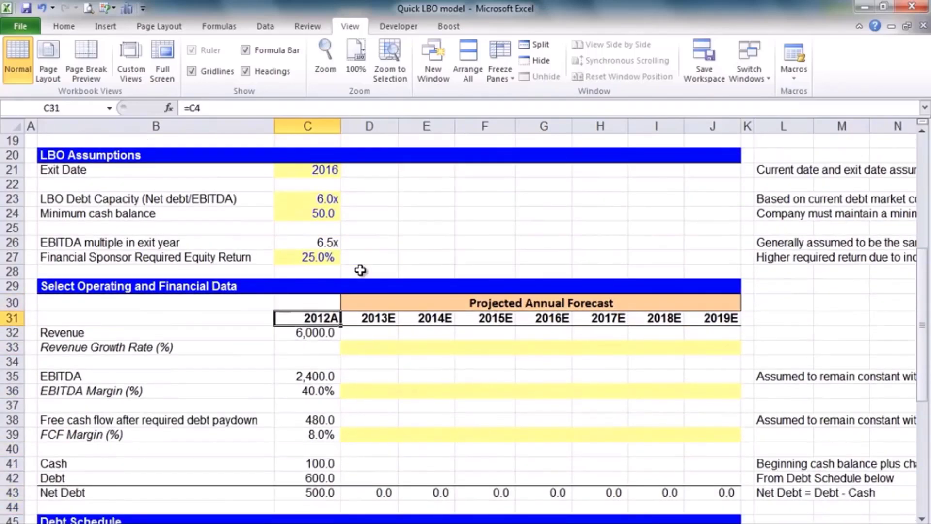
key(Down)
key(Down)
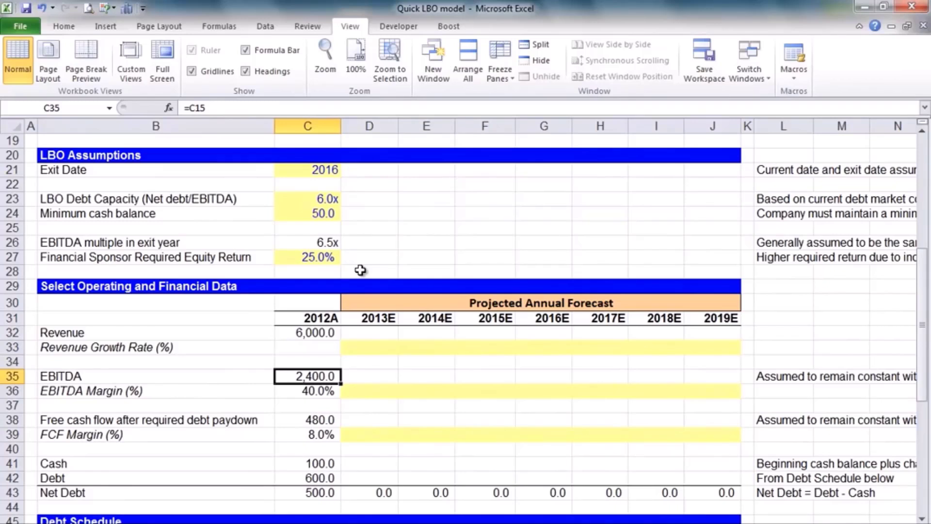
key(Down)
key(Up)
key(Up)
key(Up)
key(Up)
key(Down)
key(Right)
key(shift+Right)
key(shift+Right)
key(shift+Right)
key(shift+Right)
key(shift+Right)
key(shift+Right)
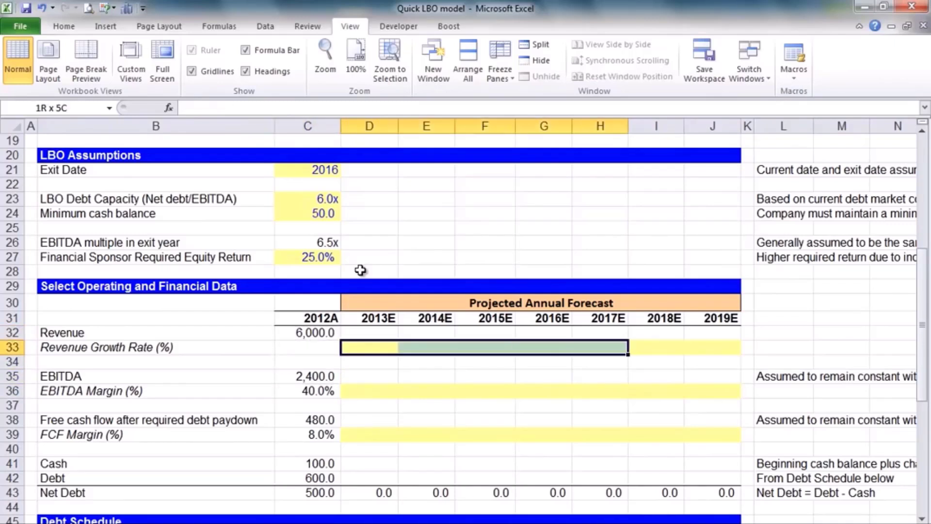
text(10)
key(ctrl+Return)
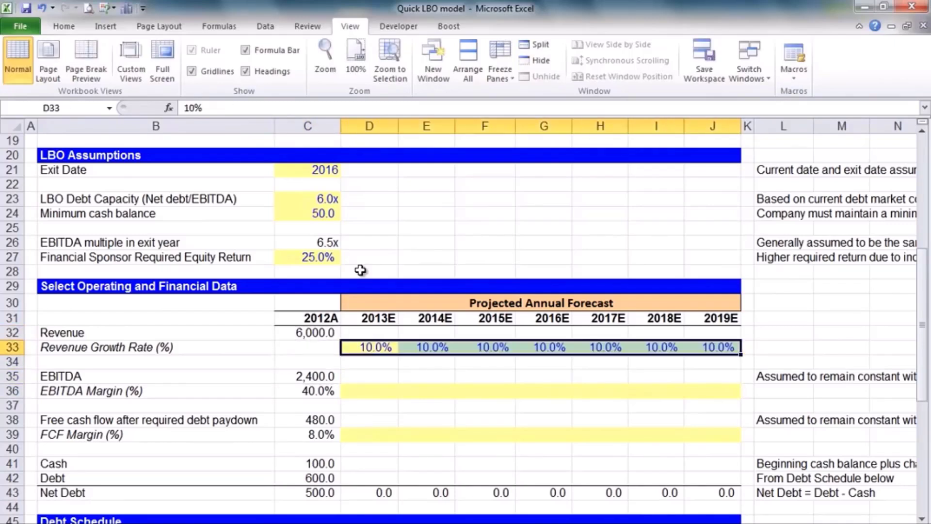
Fill 2013E–2019E revenue with =C32*(1+D33), reaching 11,692.3 in 2019E
key(Up)
key(Down)
key(Up)
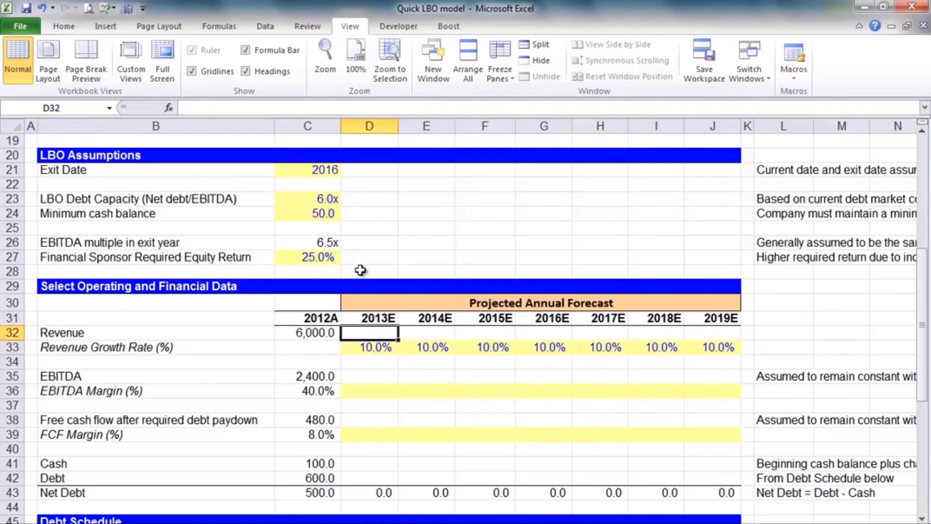
text(=)
key(Left)
text(*)
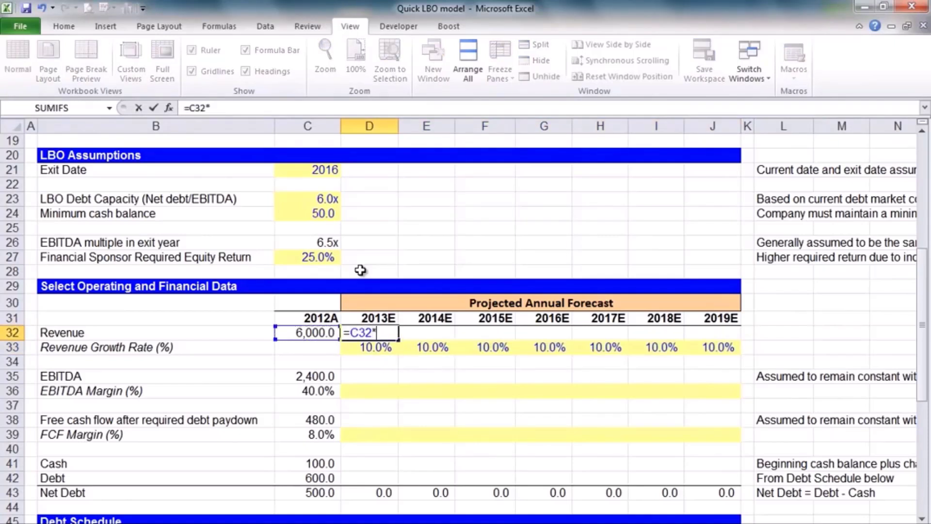
text((1+)
key(Down)
key(ctrl+Return)
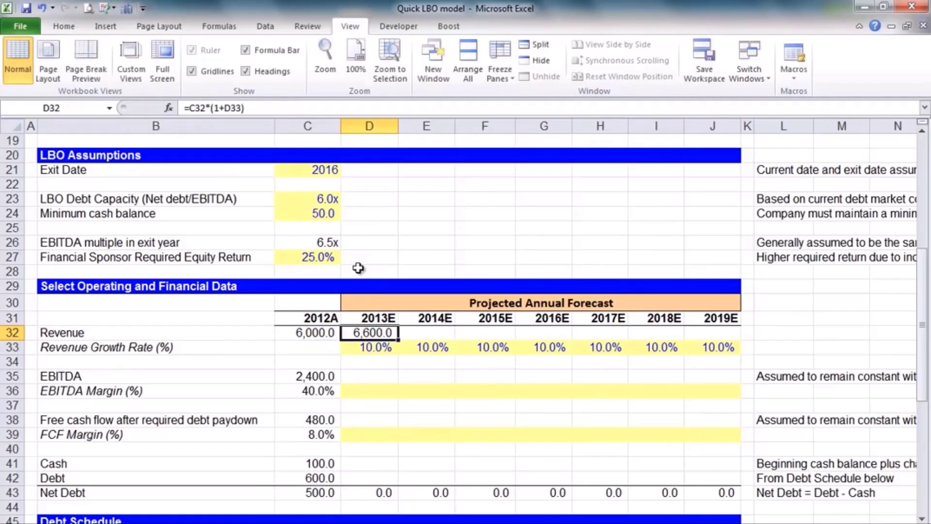
key(shift+Right)
key(shift+Right)
key(shift+Right)
key(shift+Right)
key(shift+Right)
key(shift+Right)
key(ctrl+r)
key(F2)
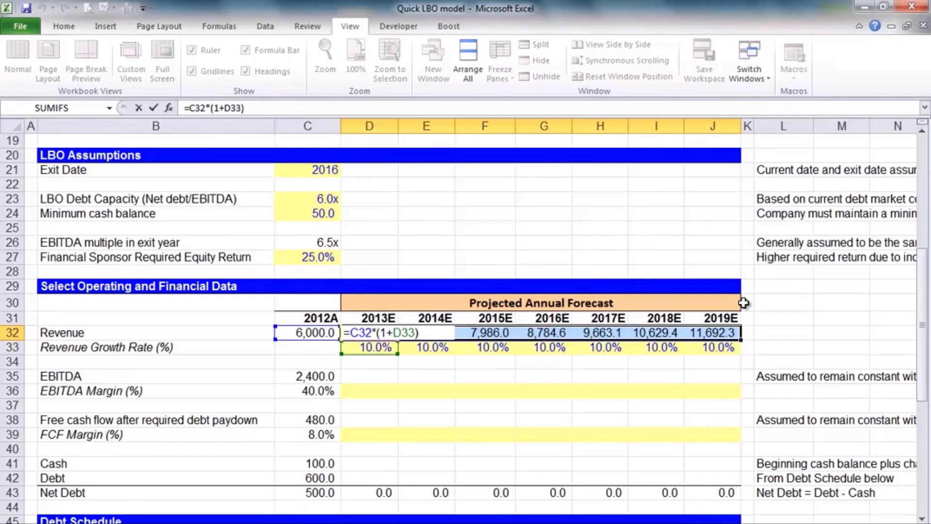
key(ctrl+Return)
key(Down)
key(Down)
key(Down)
key(Down)
key(Left)
Anchor row 32 in the 2012A EBITDA margin and set 2013E–2019E margins to 40%
key(F2)
key(F4)
key(F4)
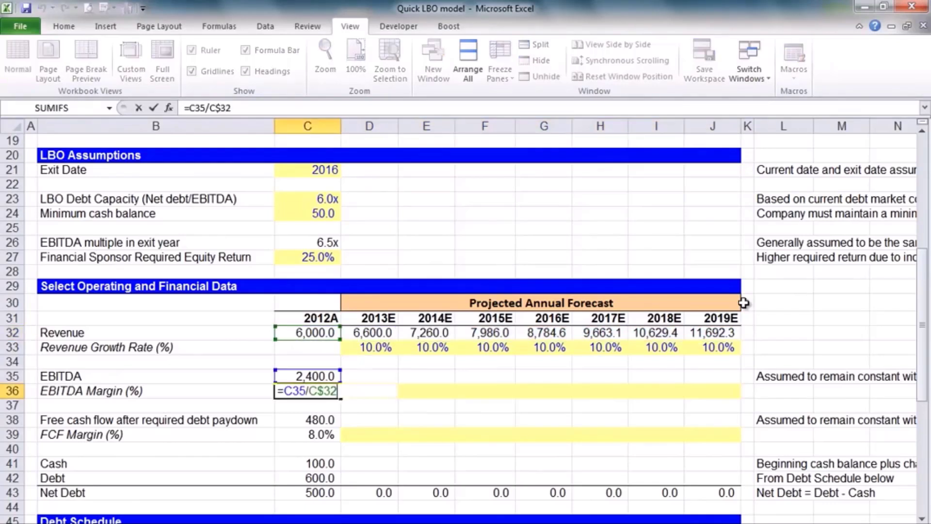
key(ctrl+Return)
key(Right)
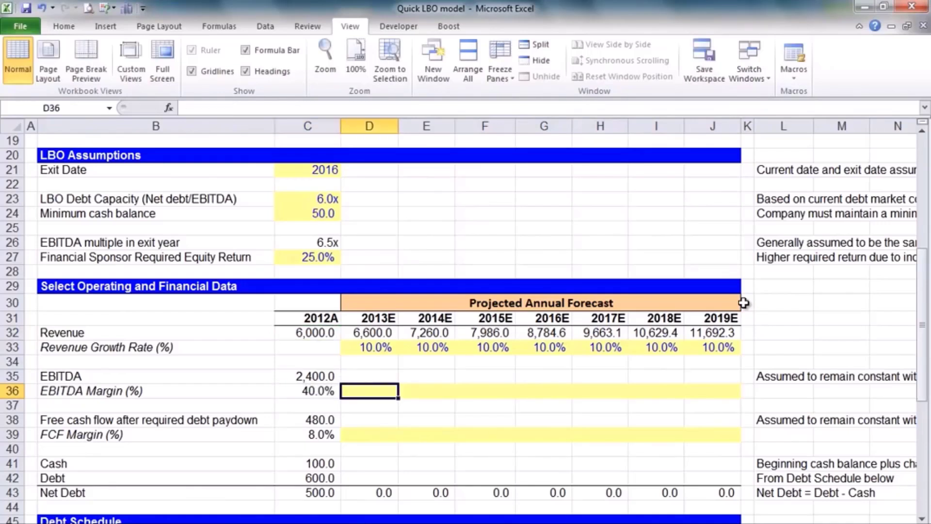
key(shift+Right)
key(shift+Right)
key(shift+Right)
key(shift+Right)
key(shift+Right)
key(shift+Right)
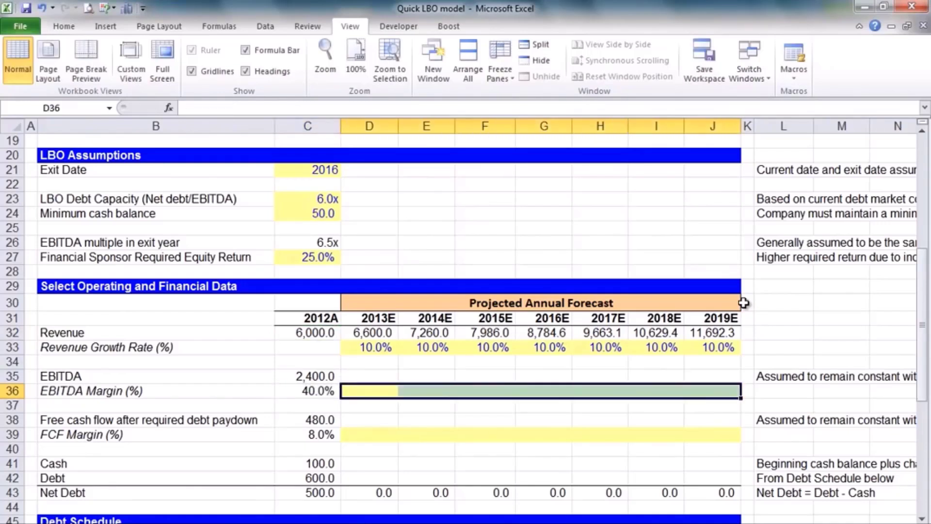
text(40%)
key(ctrl+Return)
Fill 2013E–2019E EBITDA with =D32*D36, reaching 4,676.9 in 2019E
key(Left)
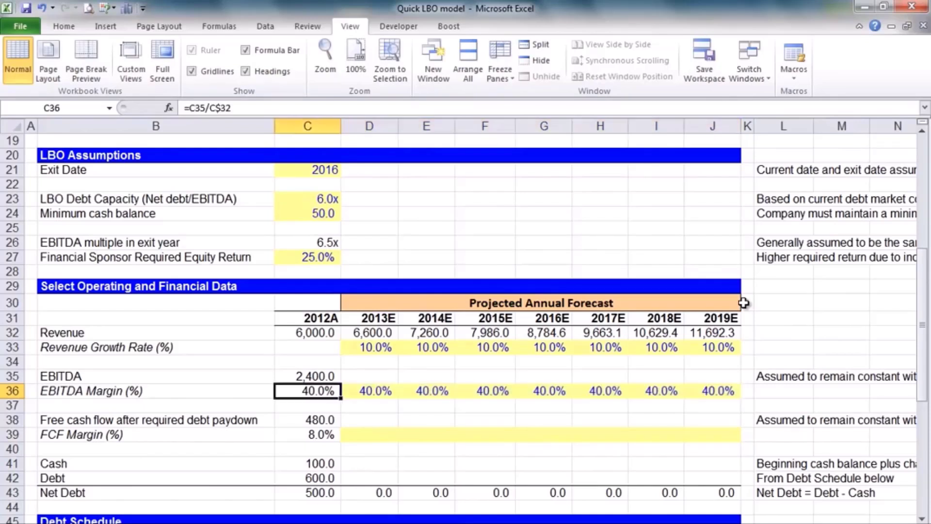
key(Right)
key(Up)
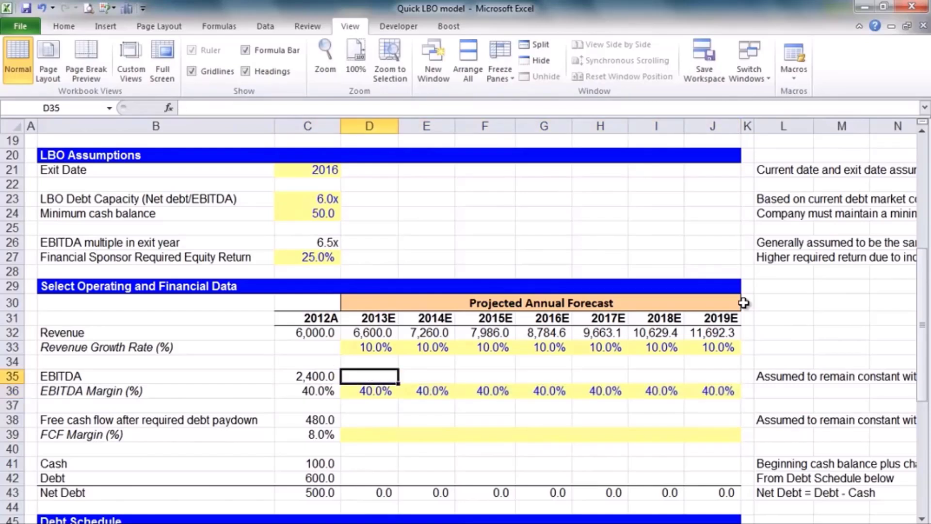
text(=)
key(Up)
key(Up)
key(Up)
text(*)
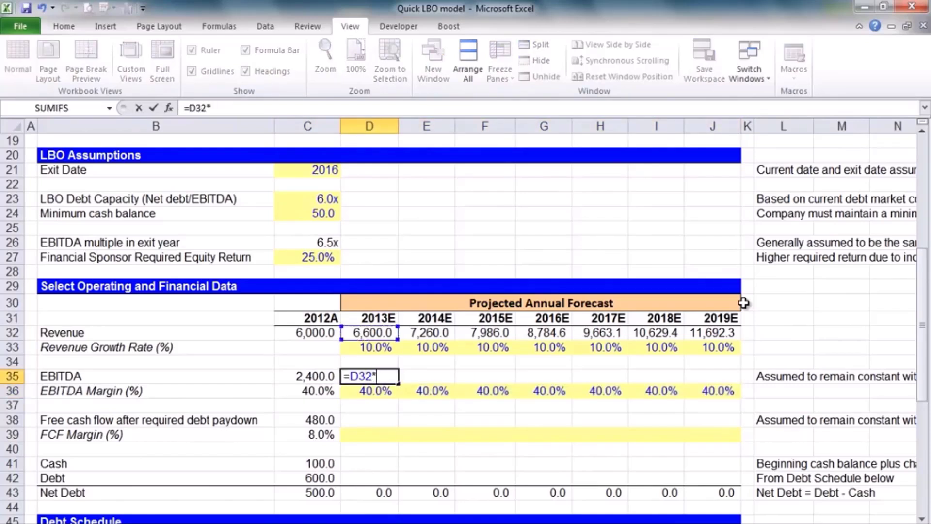
key(Down)
key(ctrl+Return)
key(shift+Right)
key(shift+Right)
key(shift+Right)
key(shift+Right)
key(shift+Right)
key(shift+Right)
key(ctrl+r)
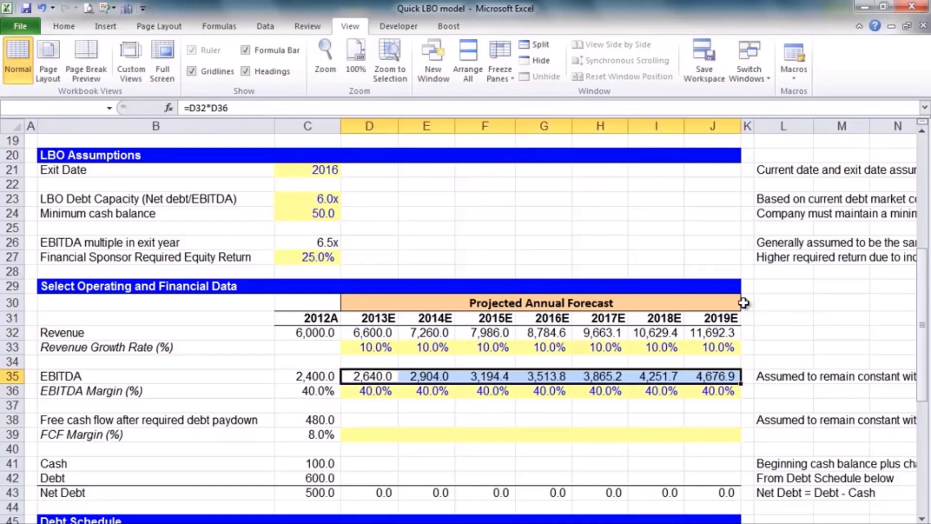
key(F2)
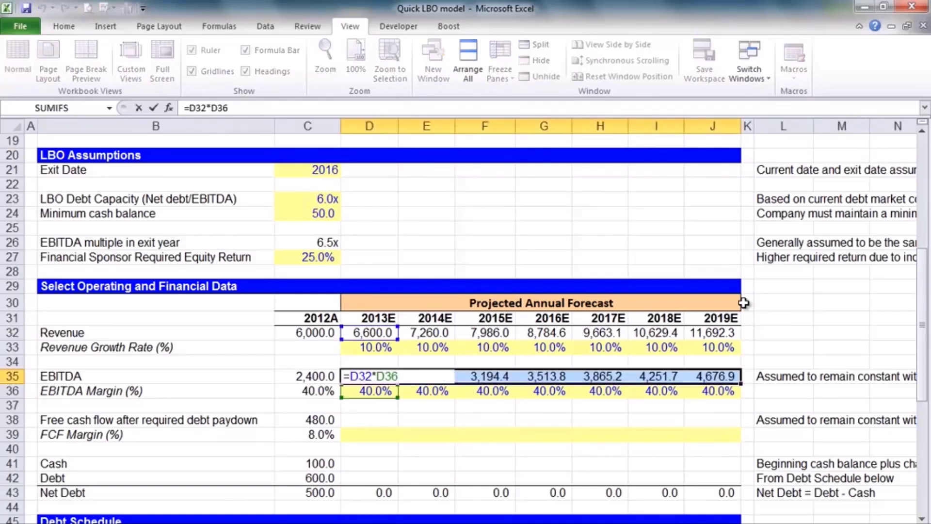
key(Escape)
Set 2013E–2019E FCF margins to 8% and anchor row 32 in the 2012A FCF margin
key(Down)
key(Down)
key(Down)
key(Down)
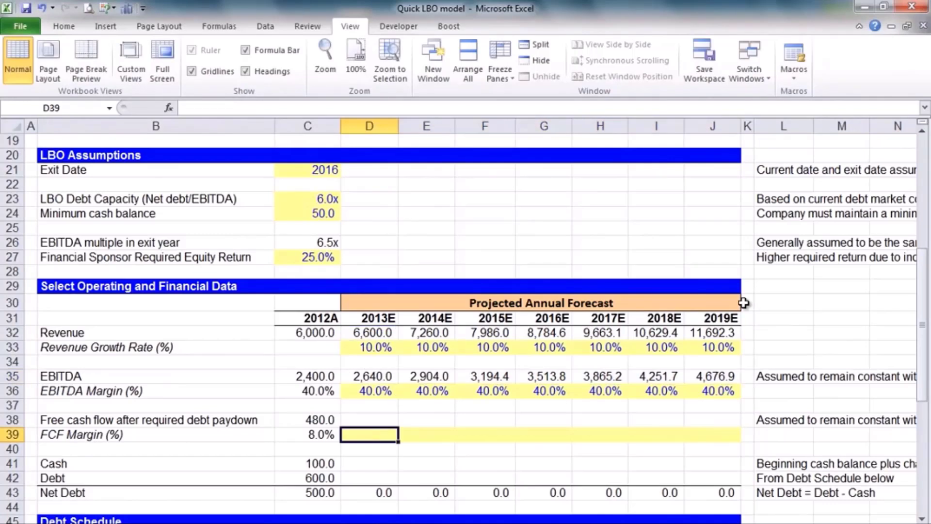
key(shift+Right)
key(shift+Right)
key(shift+Right)
key(shift+Right)
key(shift+Right)
key(shift+Right)
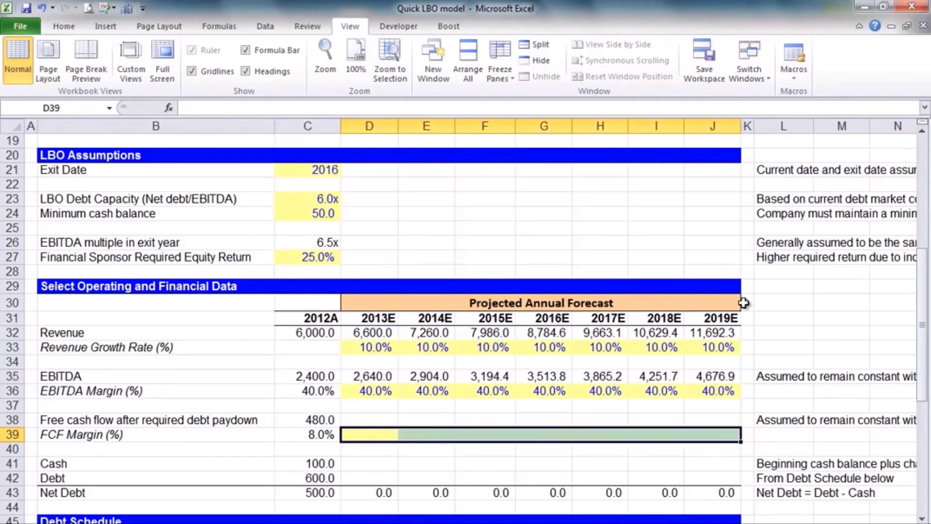
text(8)
key(ctrl+Return)
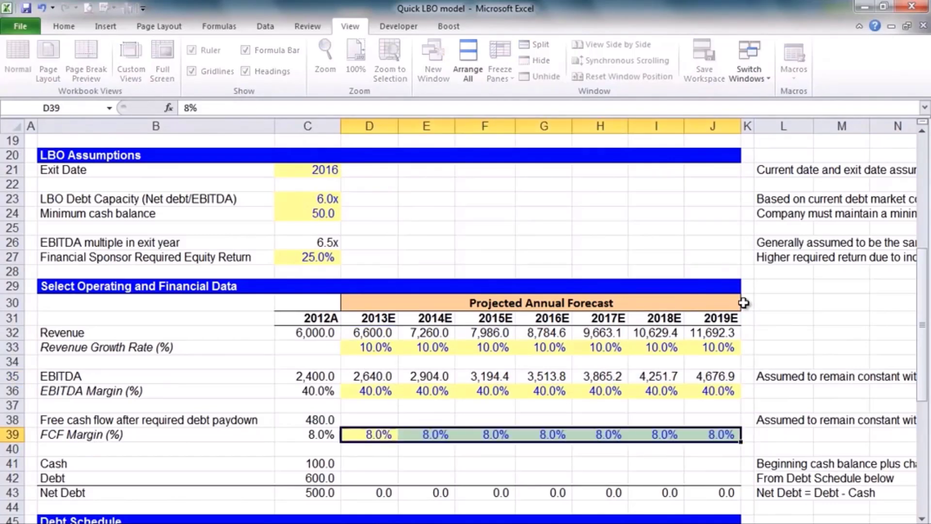
key(Left)
key(F2)
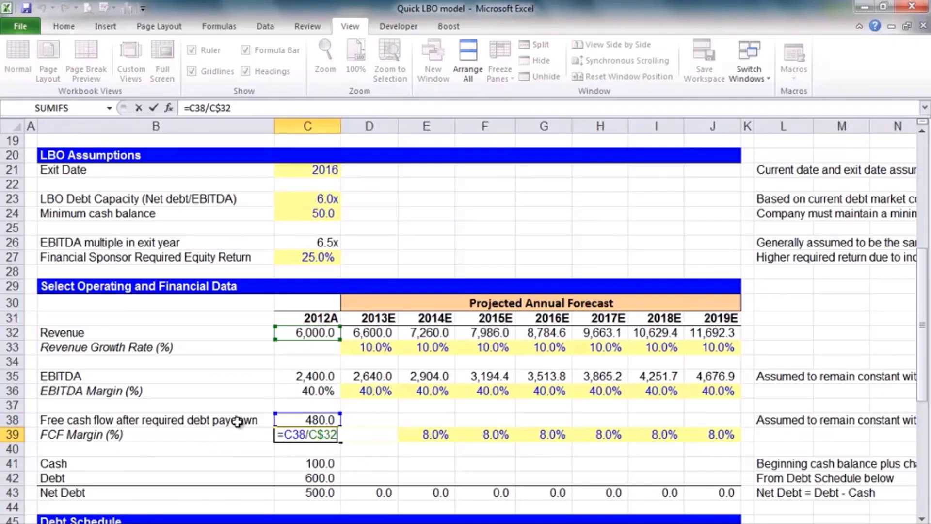
key(ctrl+Return)
Build the 2013E free cash flow formula as revenue times FCF margin
key(Right)
key(Up)
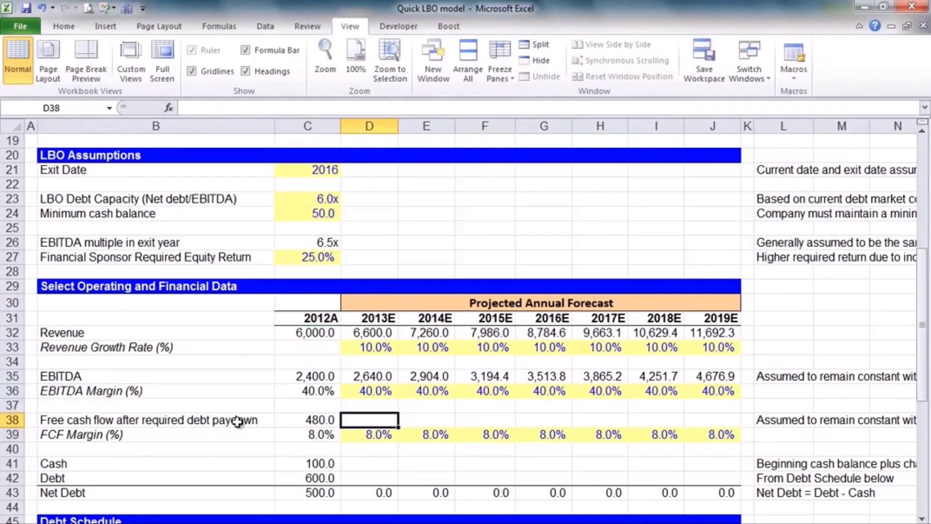
text(=)
key(Up)
key(Up)
key(Up)
key(Up)
key(Up)
key(Up)
text(*)
key(Down)
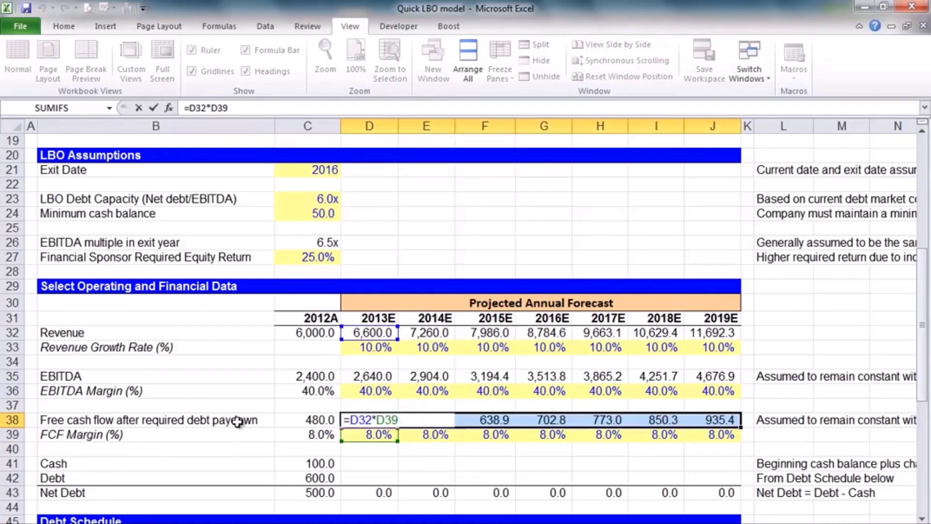
Fill free cash flow across 2013E–2019E and link 2012A Cash to =C10
key(ctrl+Return)
key(Down)
key(Down)
key(Down)
key(Left)
text(=C10)
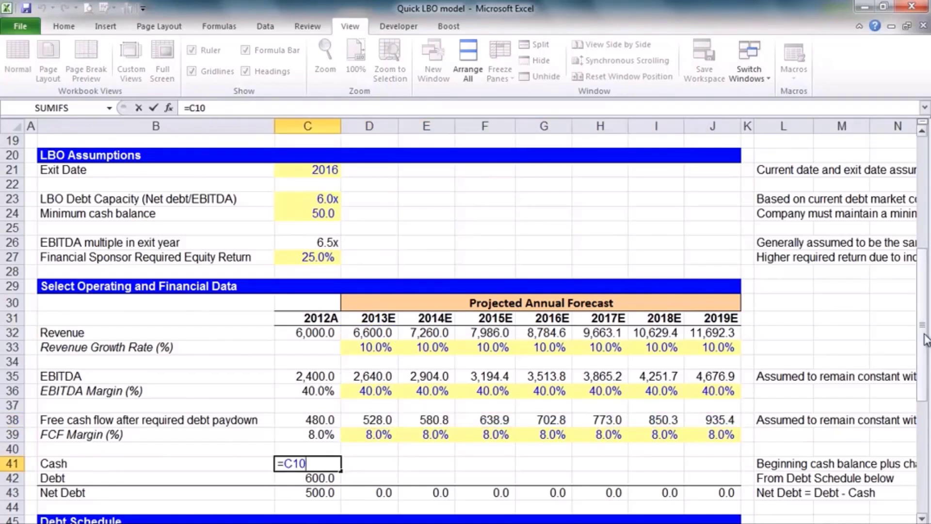
key(ctrl+Return)
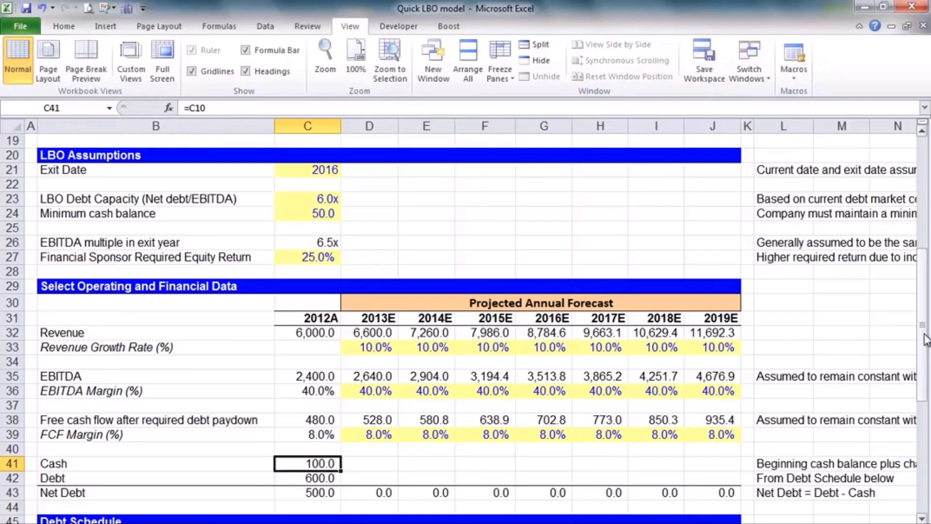
Check the Cash and Debt links and confirm Net Debt as =C42-C41, giving 500.0
key(shift+space)
key(shift+Down)
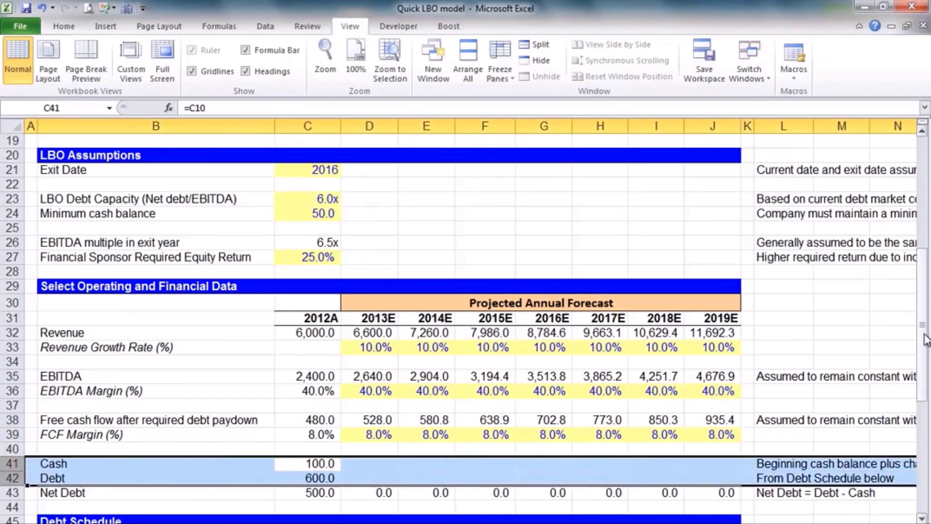
key(shift+BackSpace)
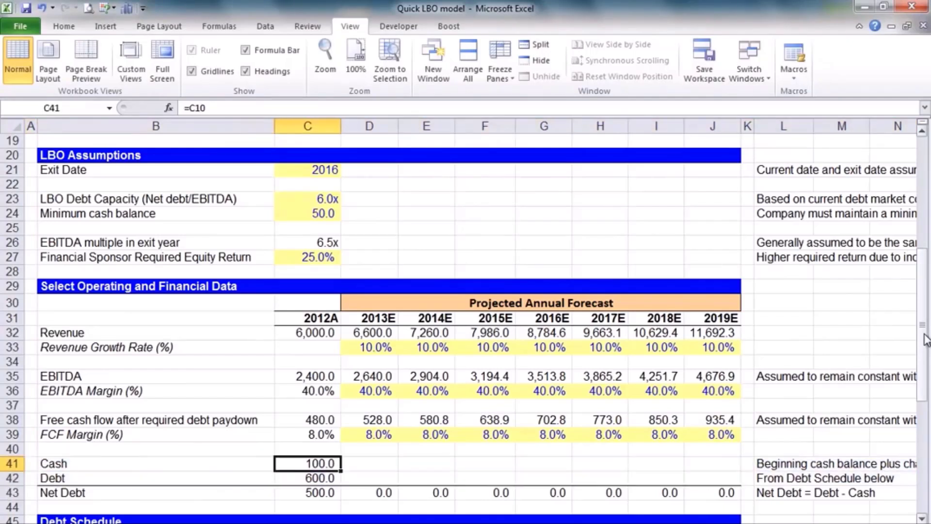
key(F2)
drag(924, 338, 922, 248)
key(Return)
key(F2)
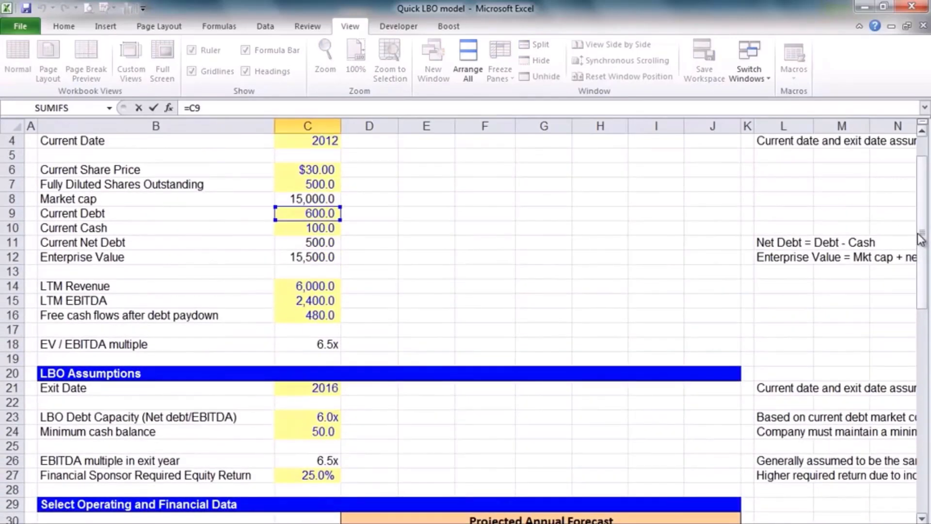
scroll(921, 239, down, 5)
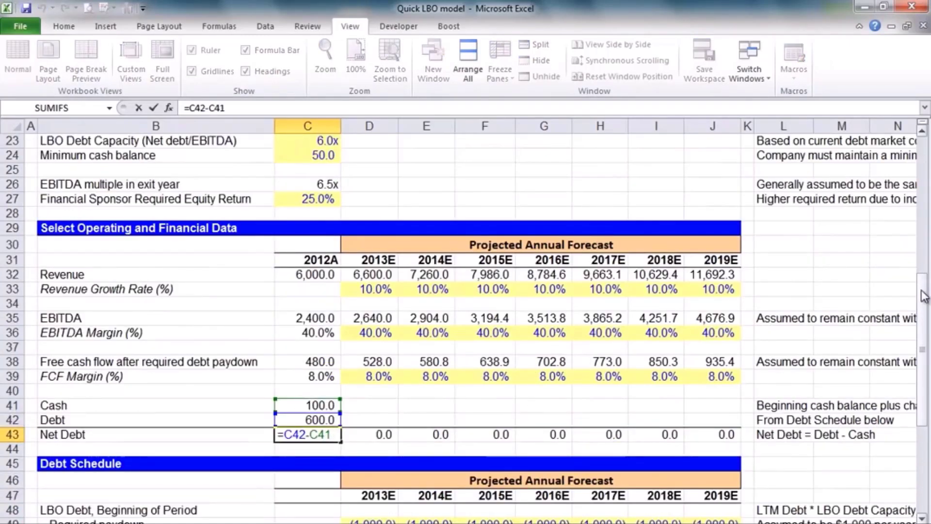
key(Return)
Select rows 41–43 holding Cash, Debt and Net Debt
key(Down)
key(Down)
key(Down)
key(Down)
key(Down)
key(Down)
key(Down)
key(Down)
key(Down)
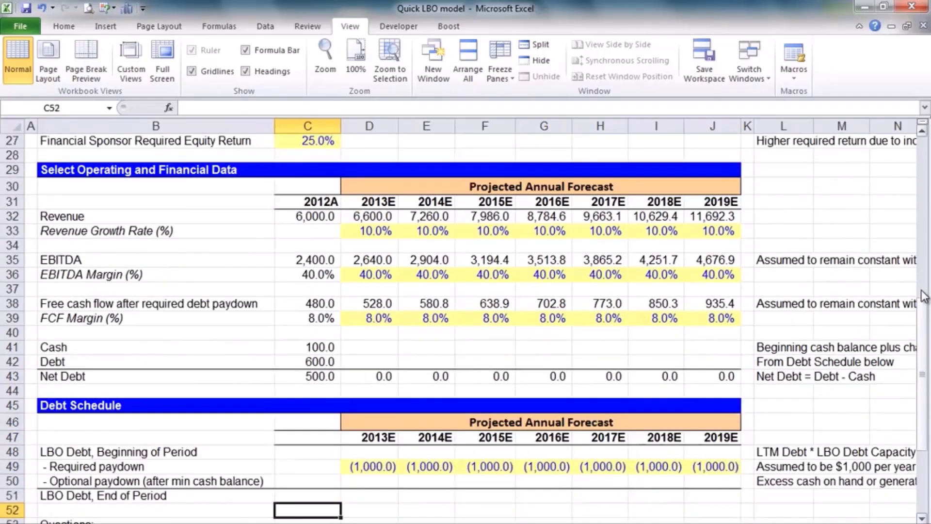
key(Up)
key(Up)
key(Up)
key(Up)
key(Up)
key(Up)
key(Up)
key(Up)
key(Up)
key(Up)
key(Up)
key(Up)
key(shift+space)
key(shift+Down)
key(shift+Down)
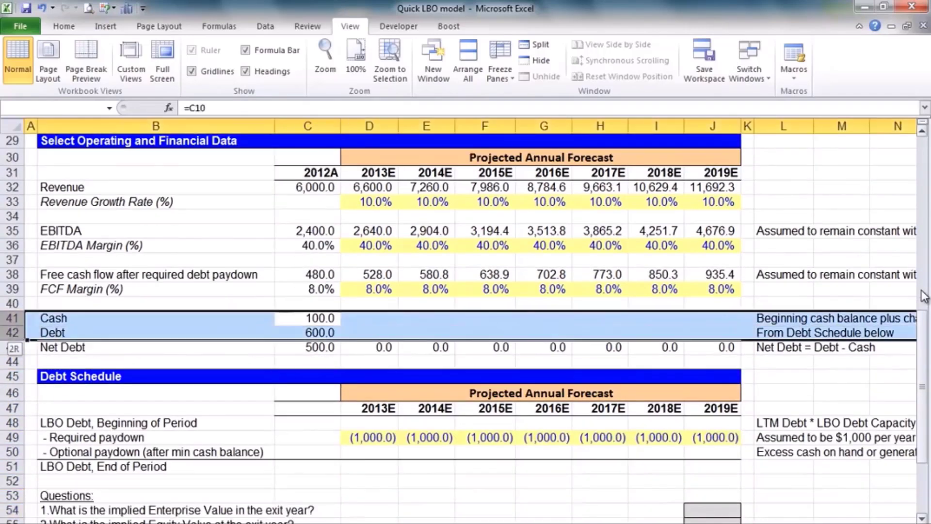